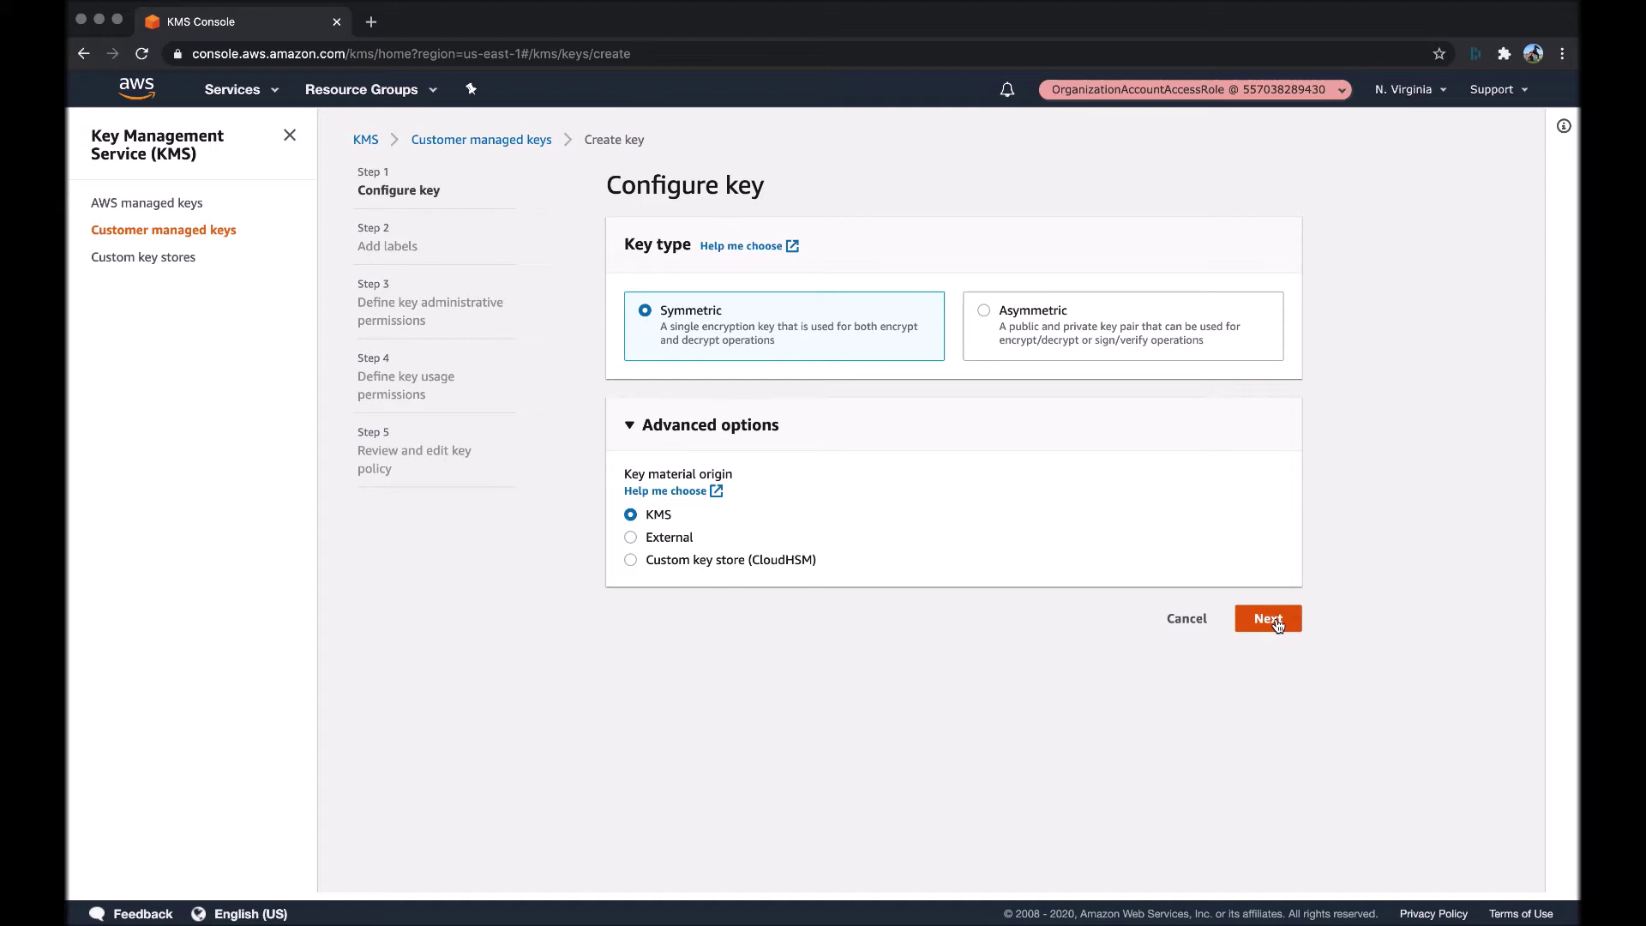
Accept the symmetric key type with KMS key material and set the key's alias to MyCMK.
left_click(1275, 620)
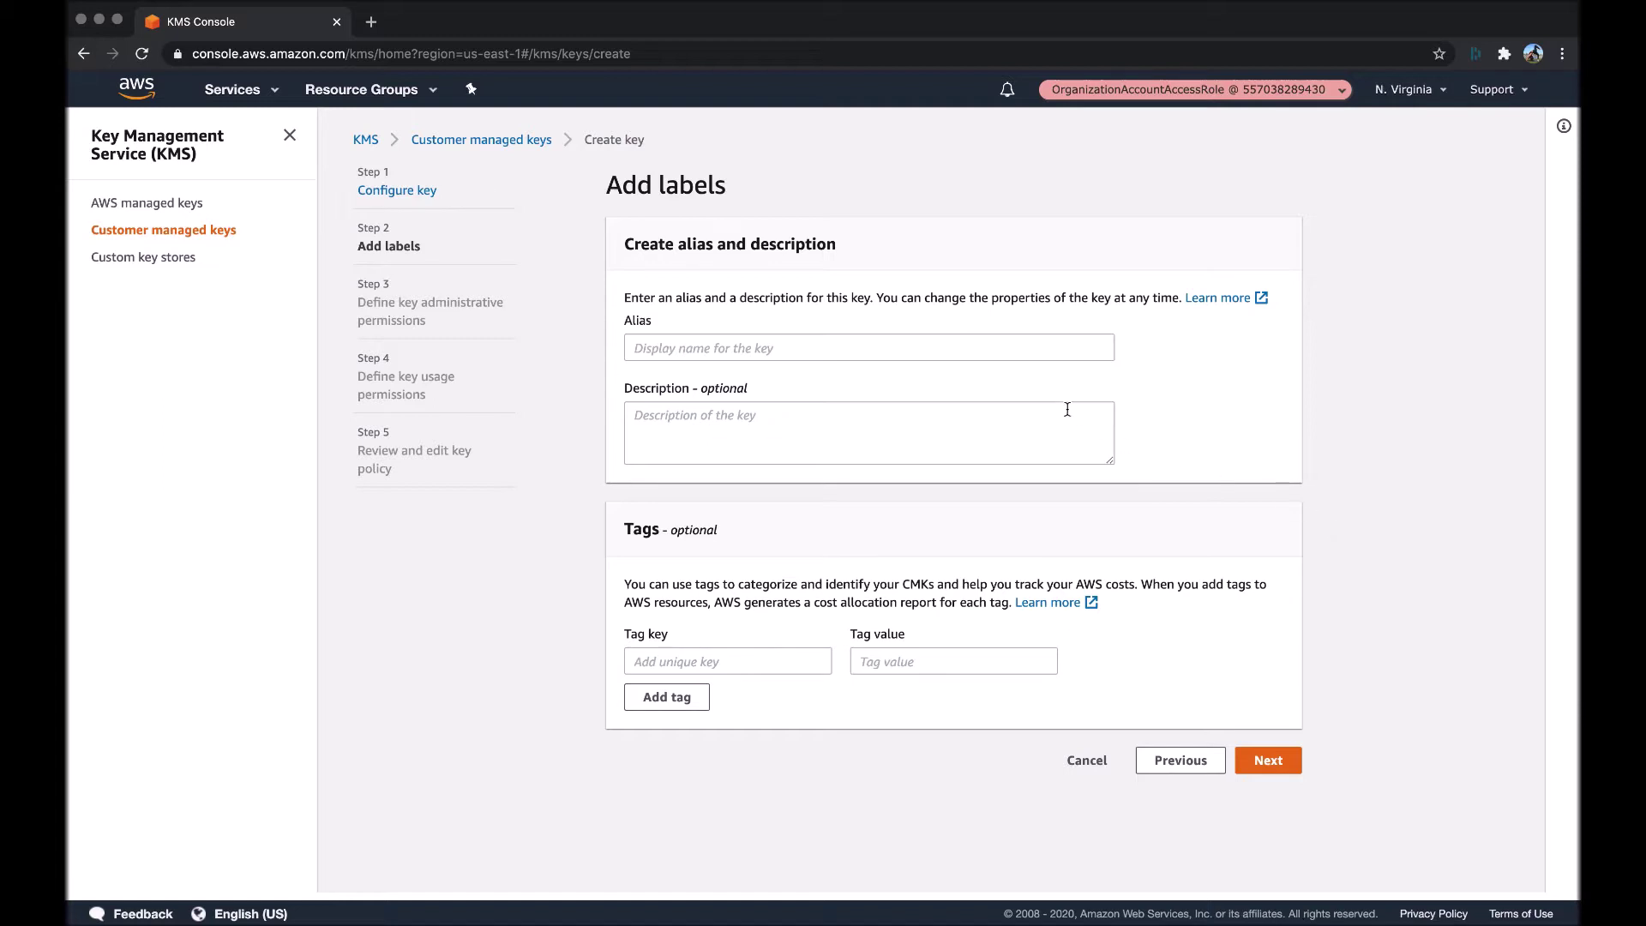
left_click(1031, 355)
type("MyCMK")
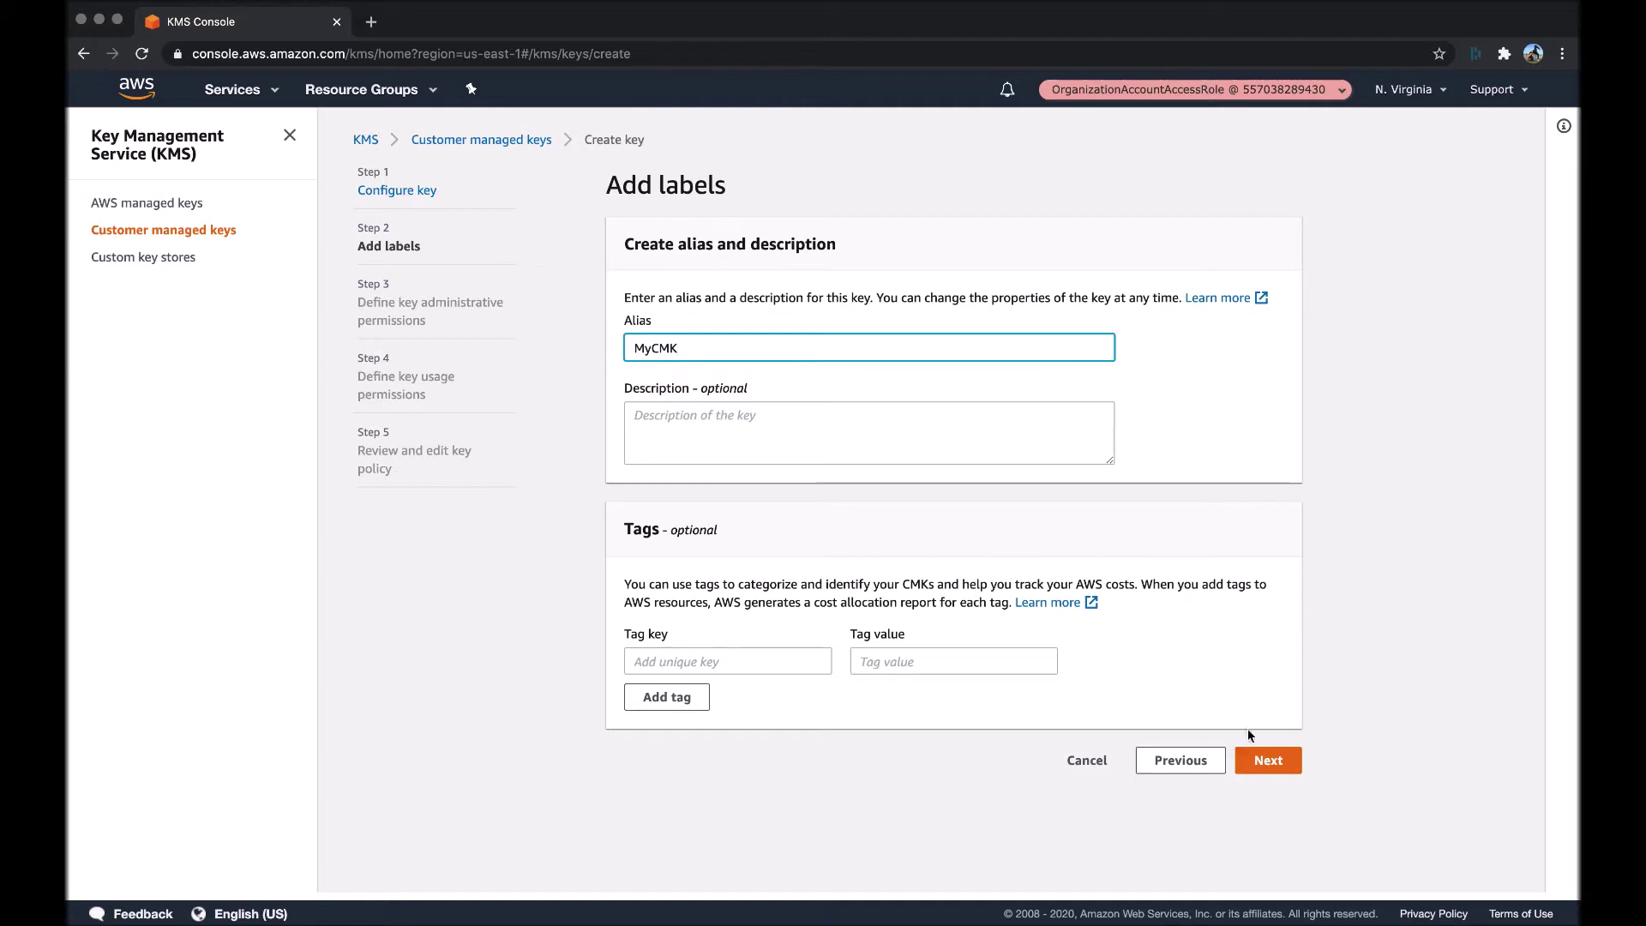
left_click(1265, 762)
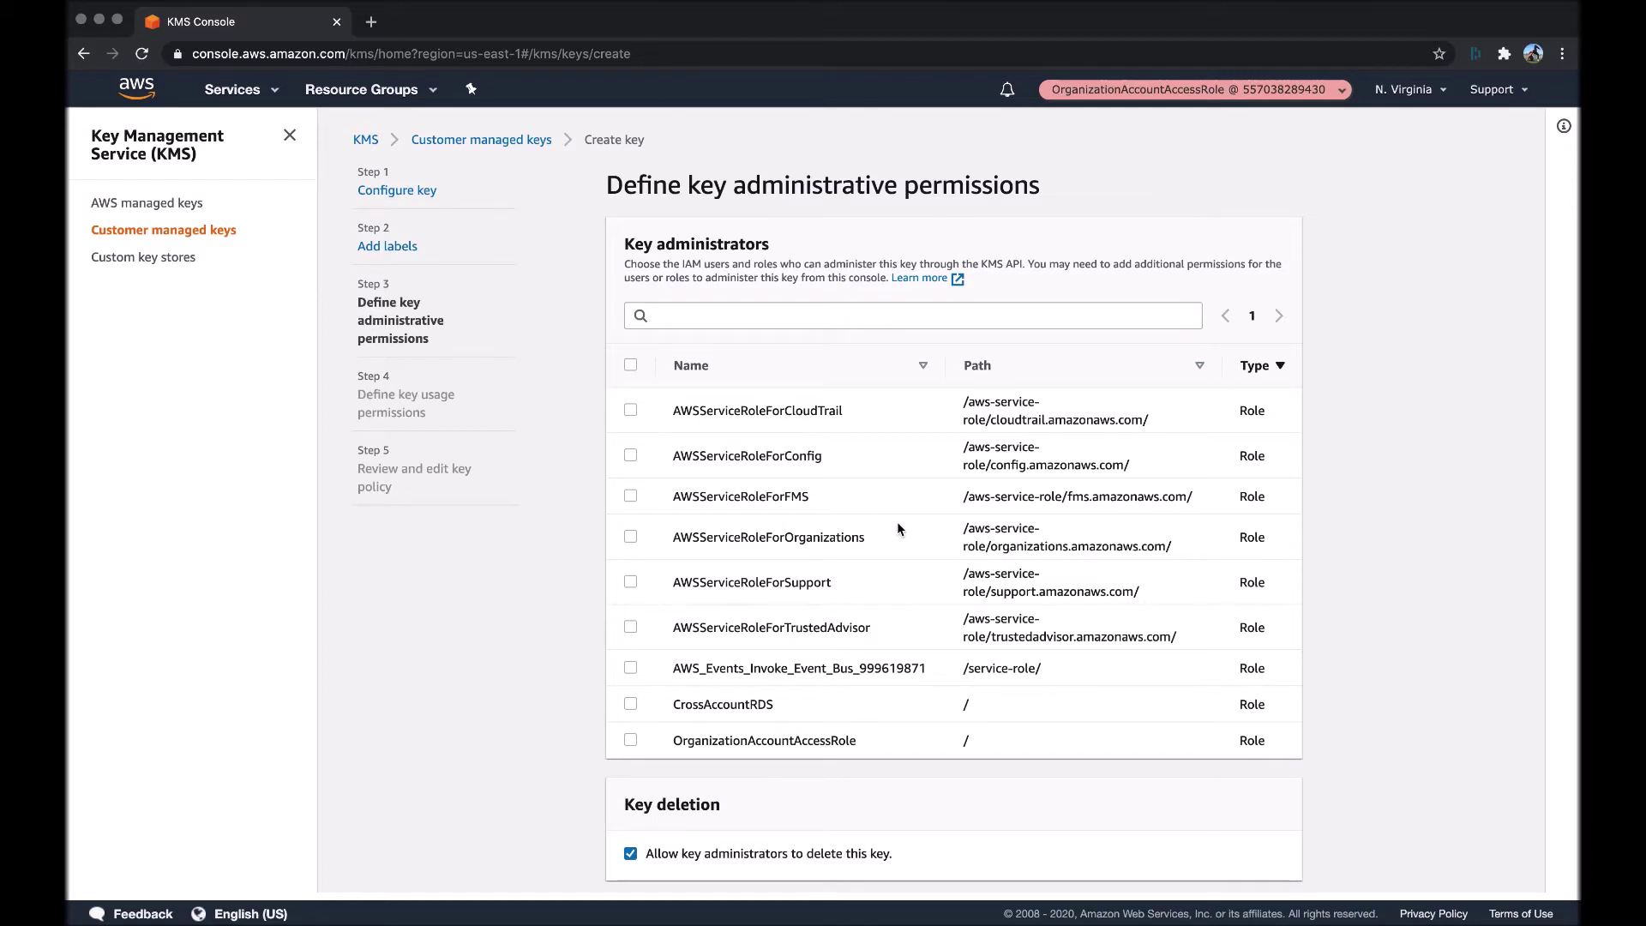
Assign OrganizationAccountAccessRole as the key administrator, keeping key deletion by administrators allowed.
scroll(831, 642, "down", 1)
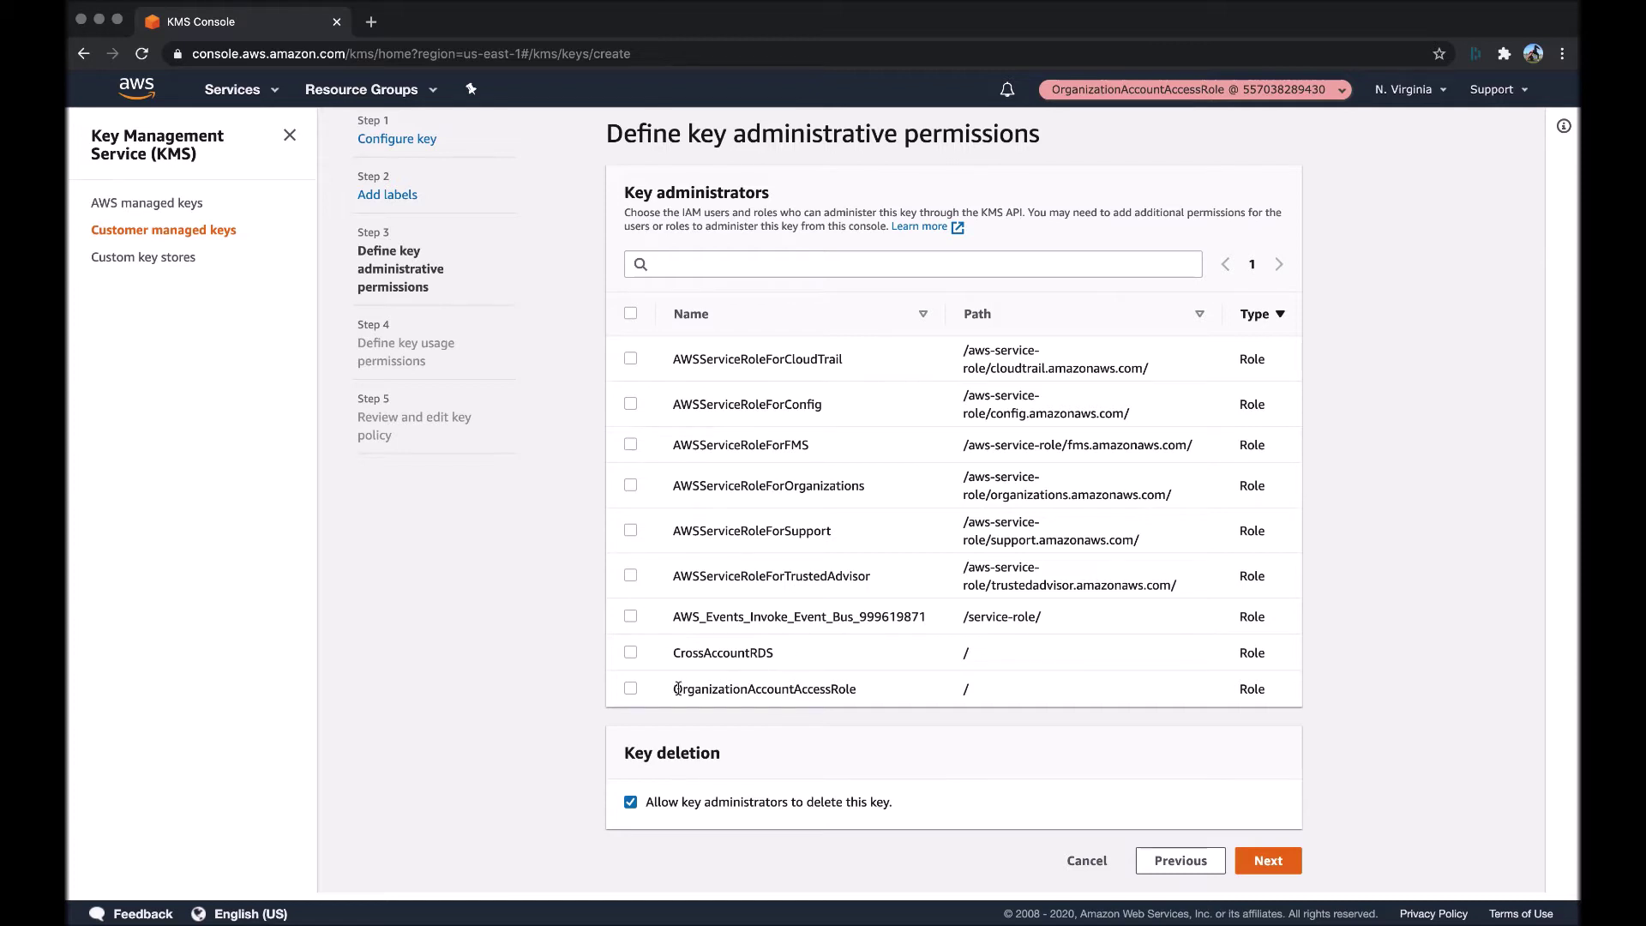
left_click(635, 696)
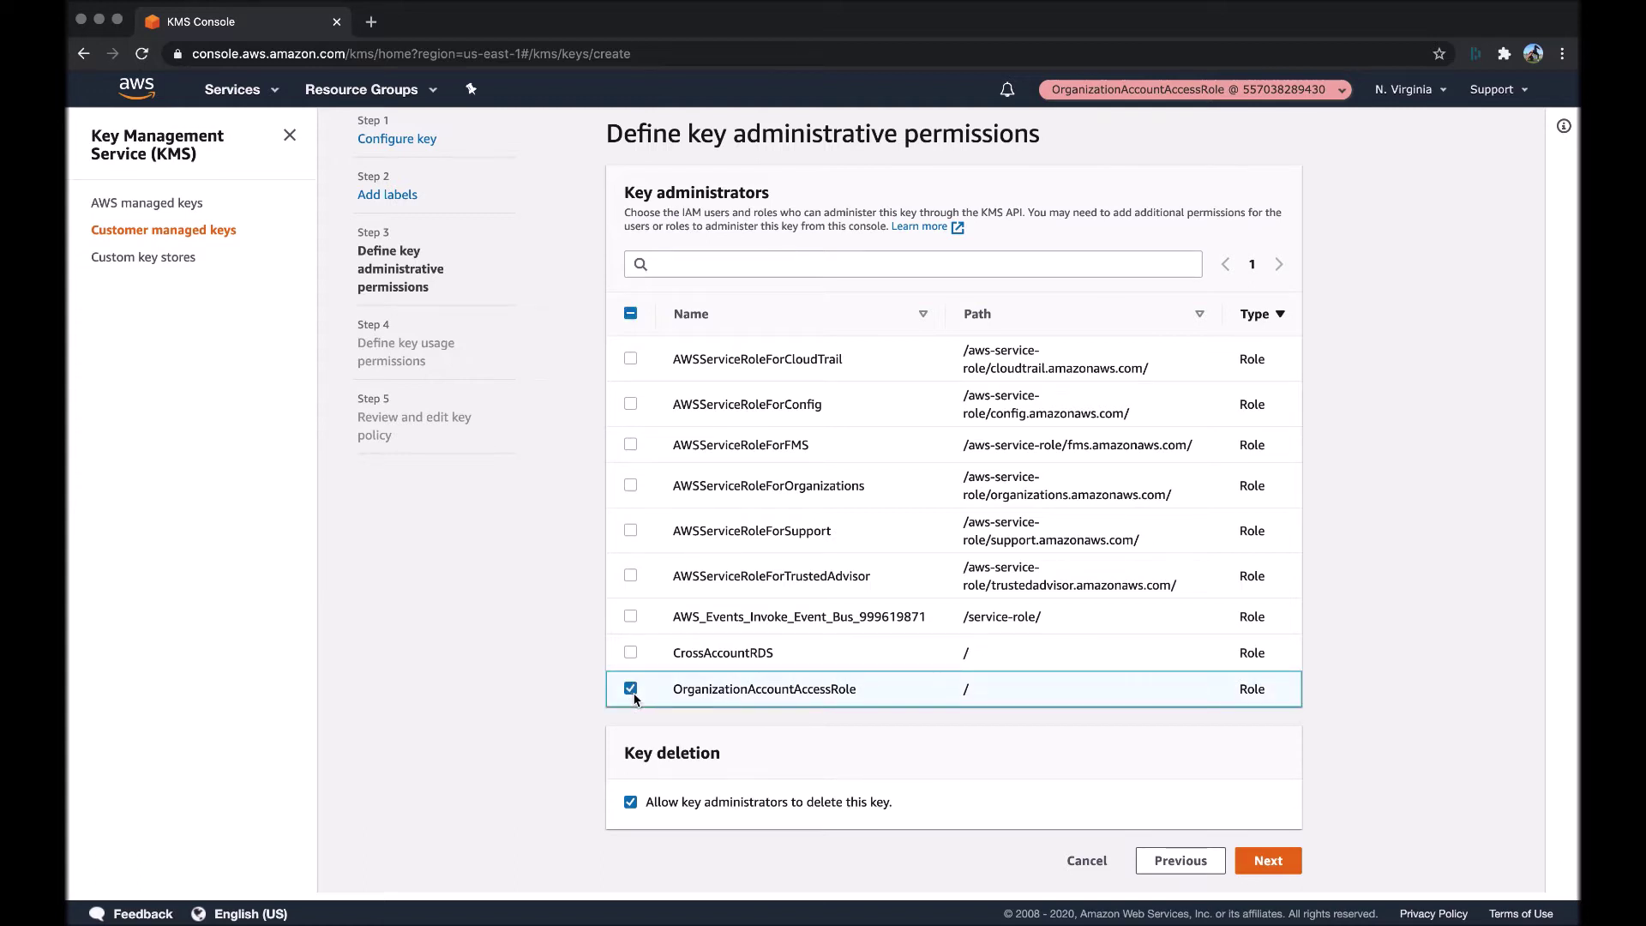
left_click(1284, 862)
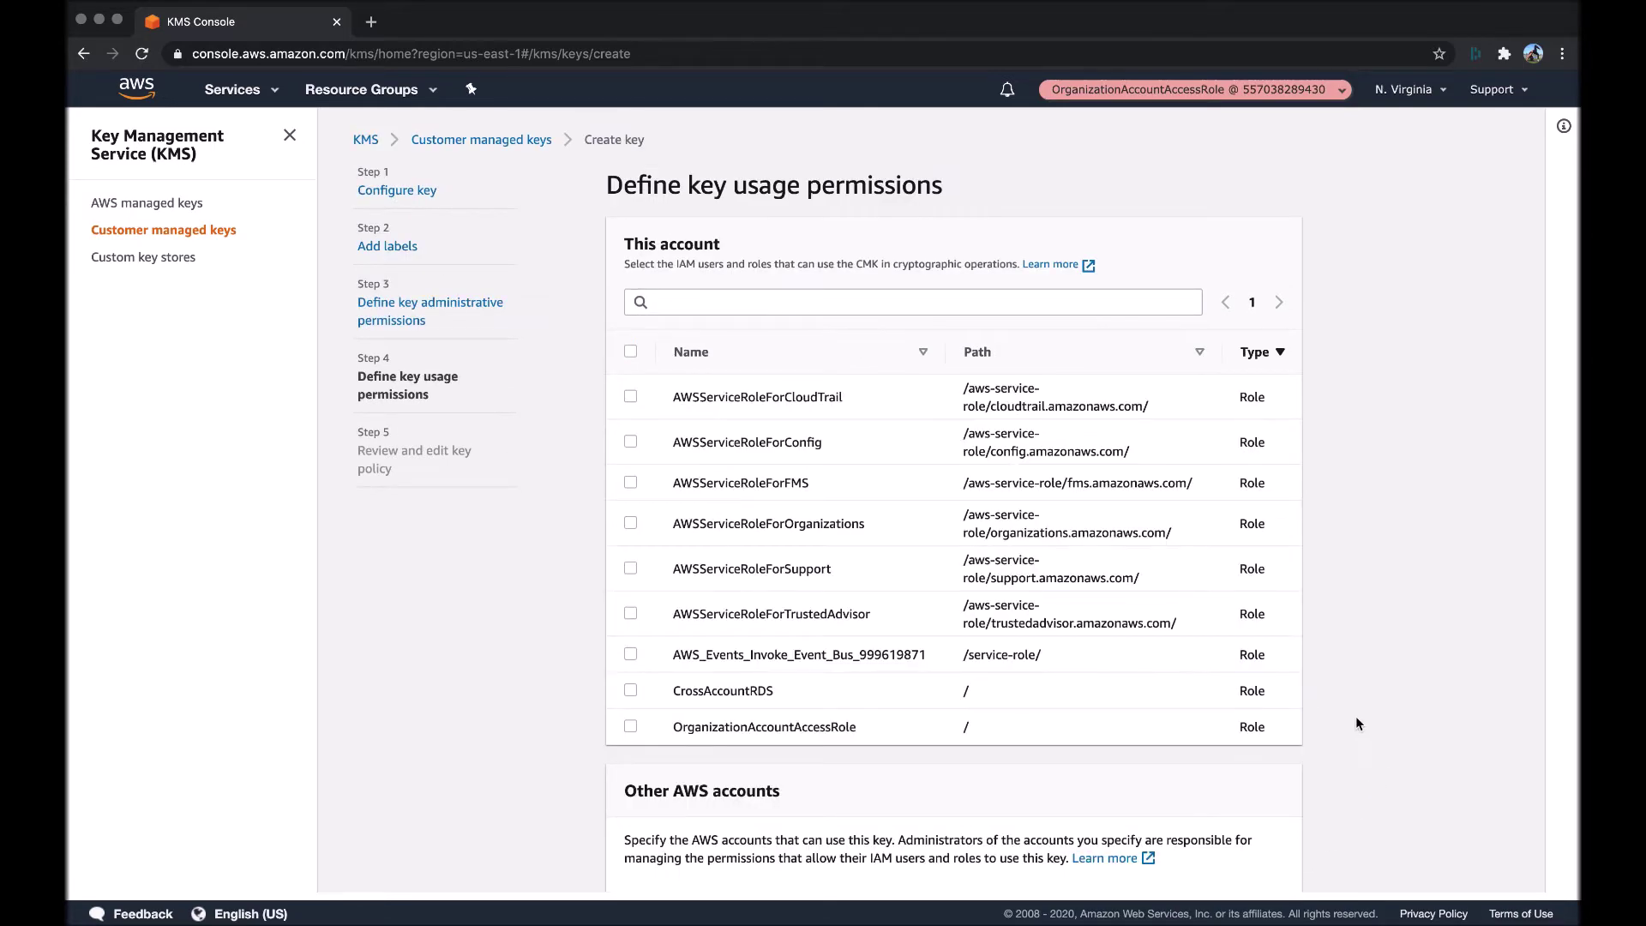
Grant key usage to OrganizationAccountAccessRole and to another AWS account, entering that account's ID.
scroll(1332, 678, "down", 3)
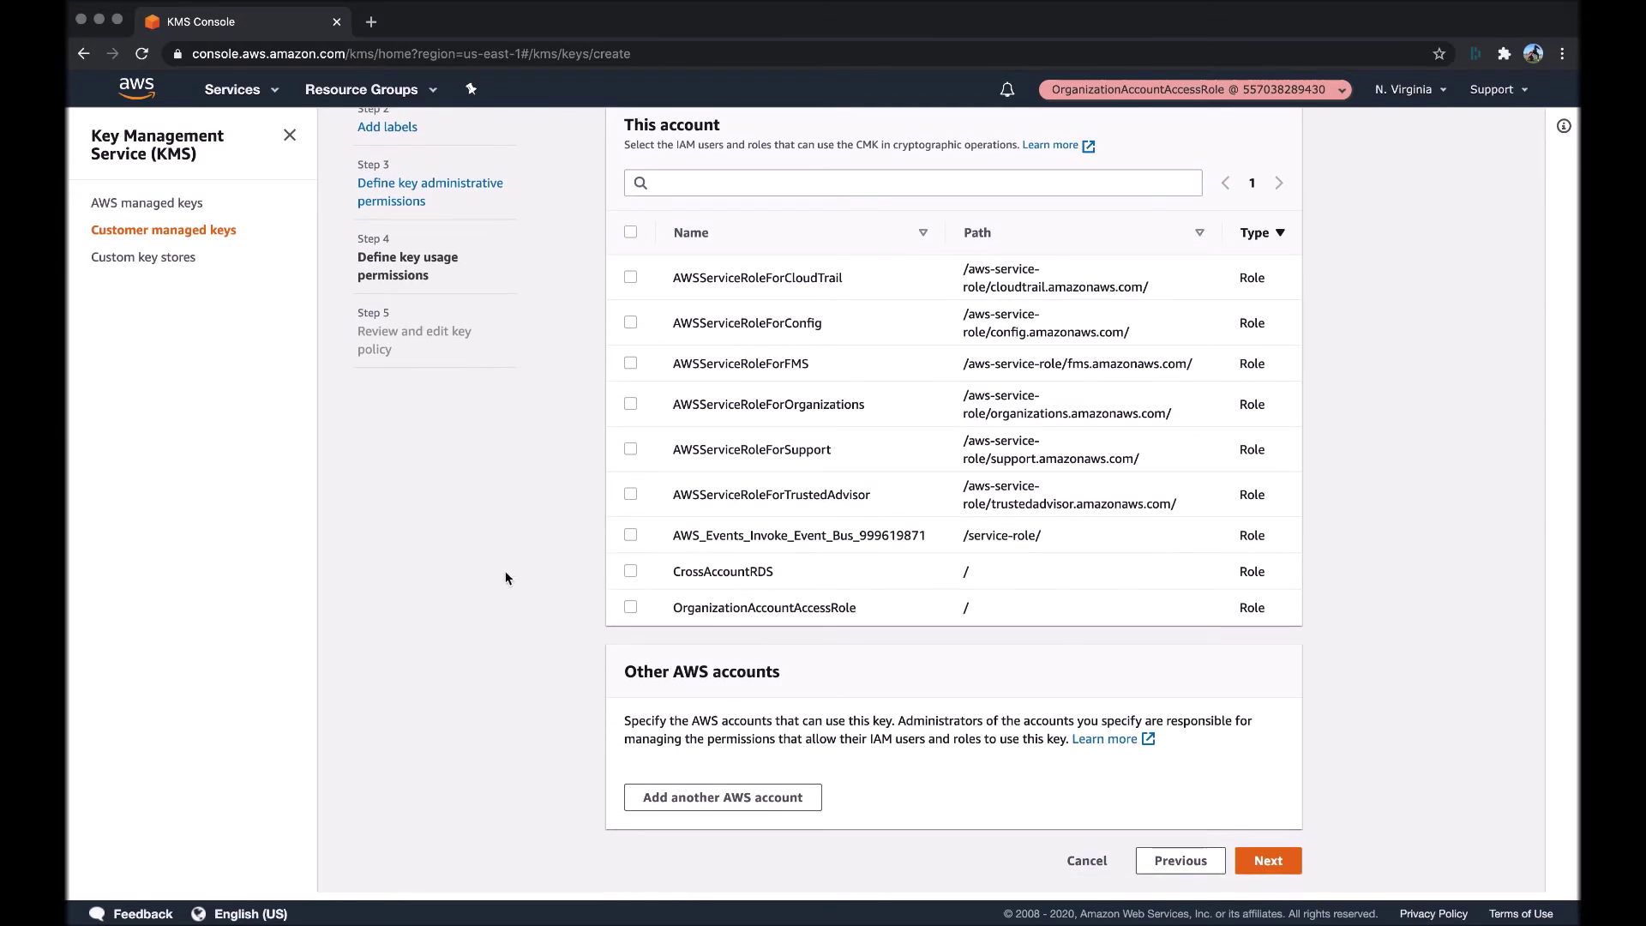
left_click(630, 607)
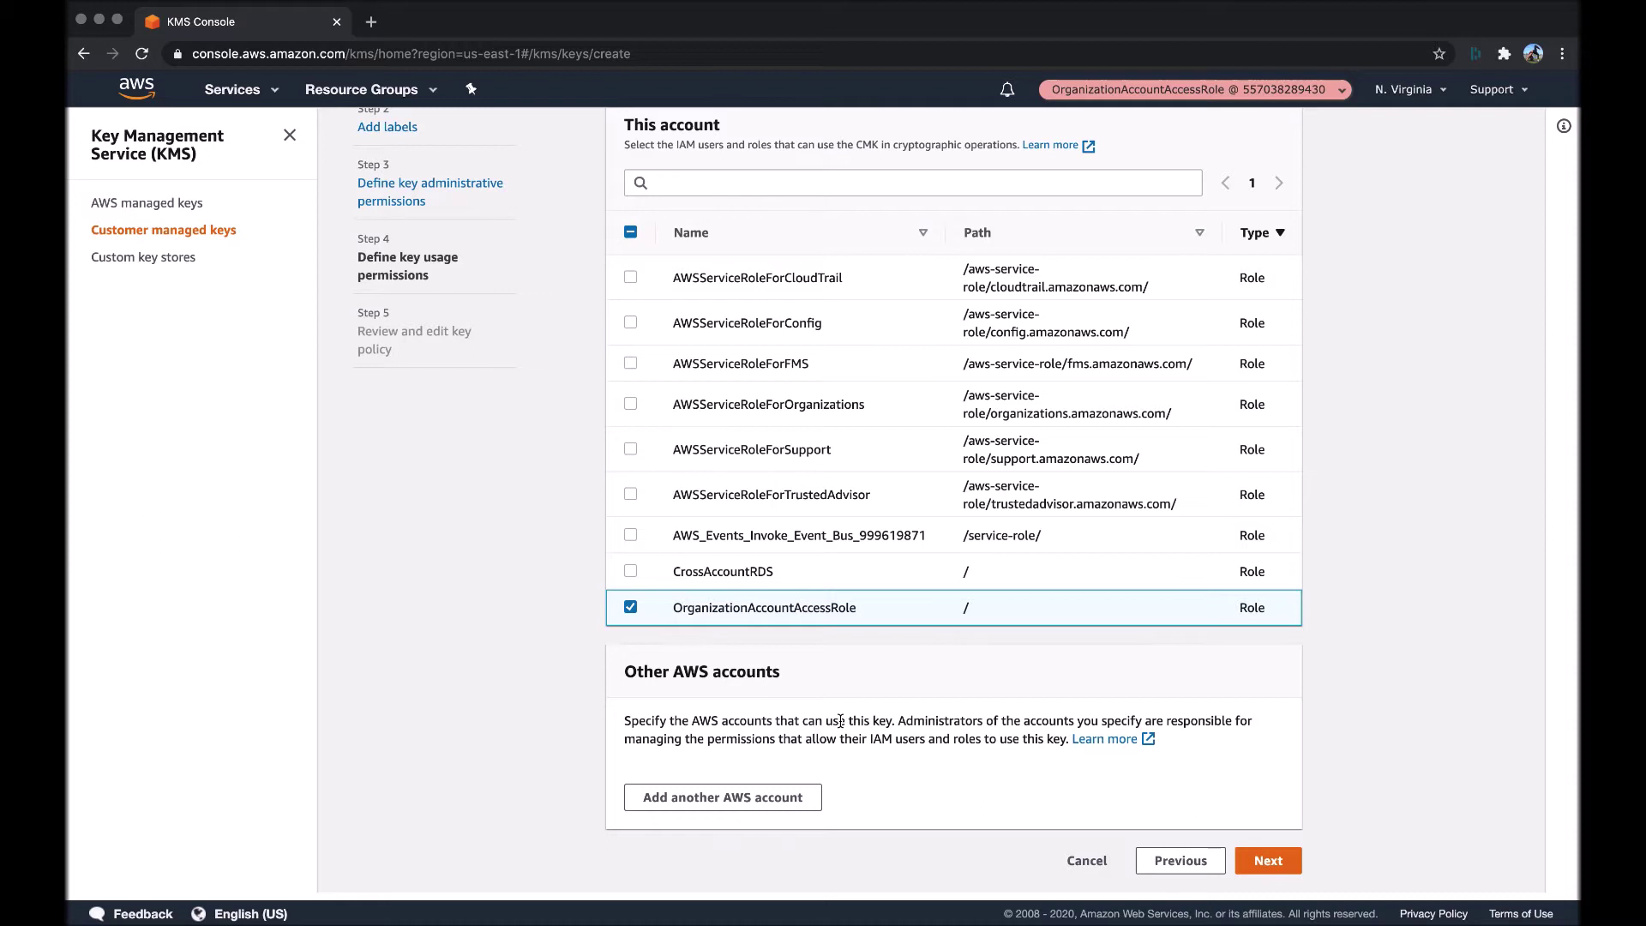
left_click(762, 800)
left_click(824, 748)
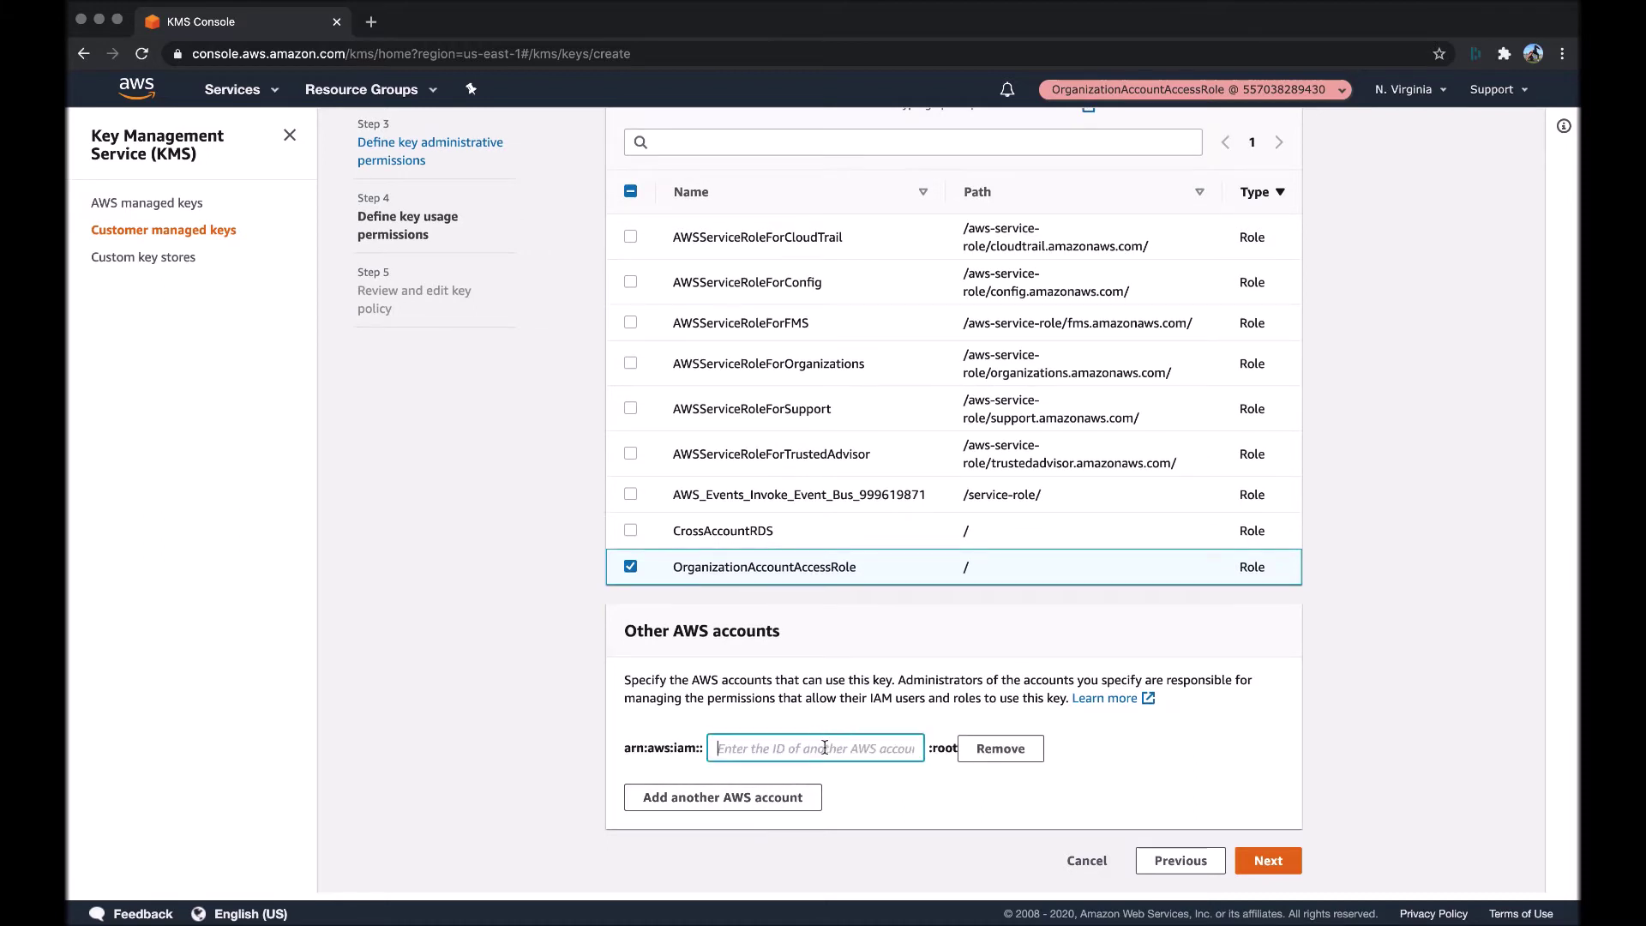
key("super+v")
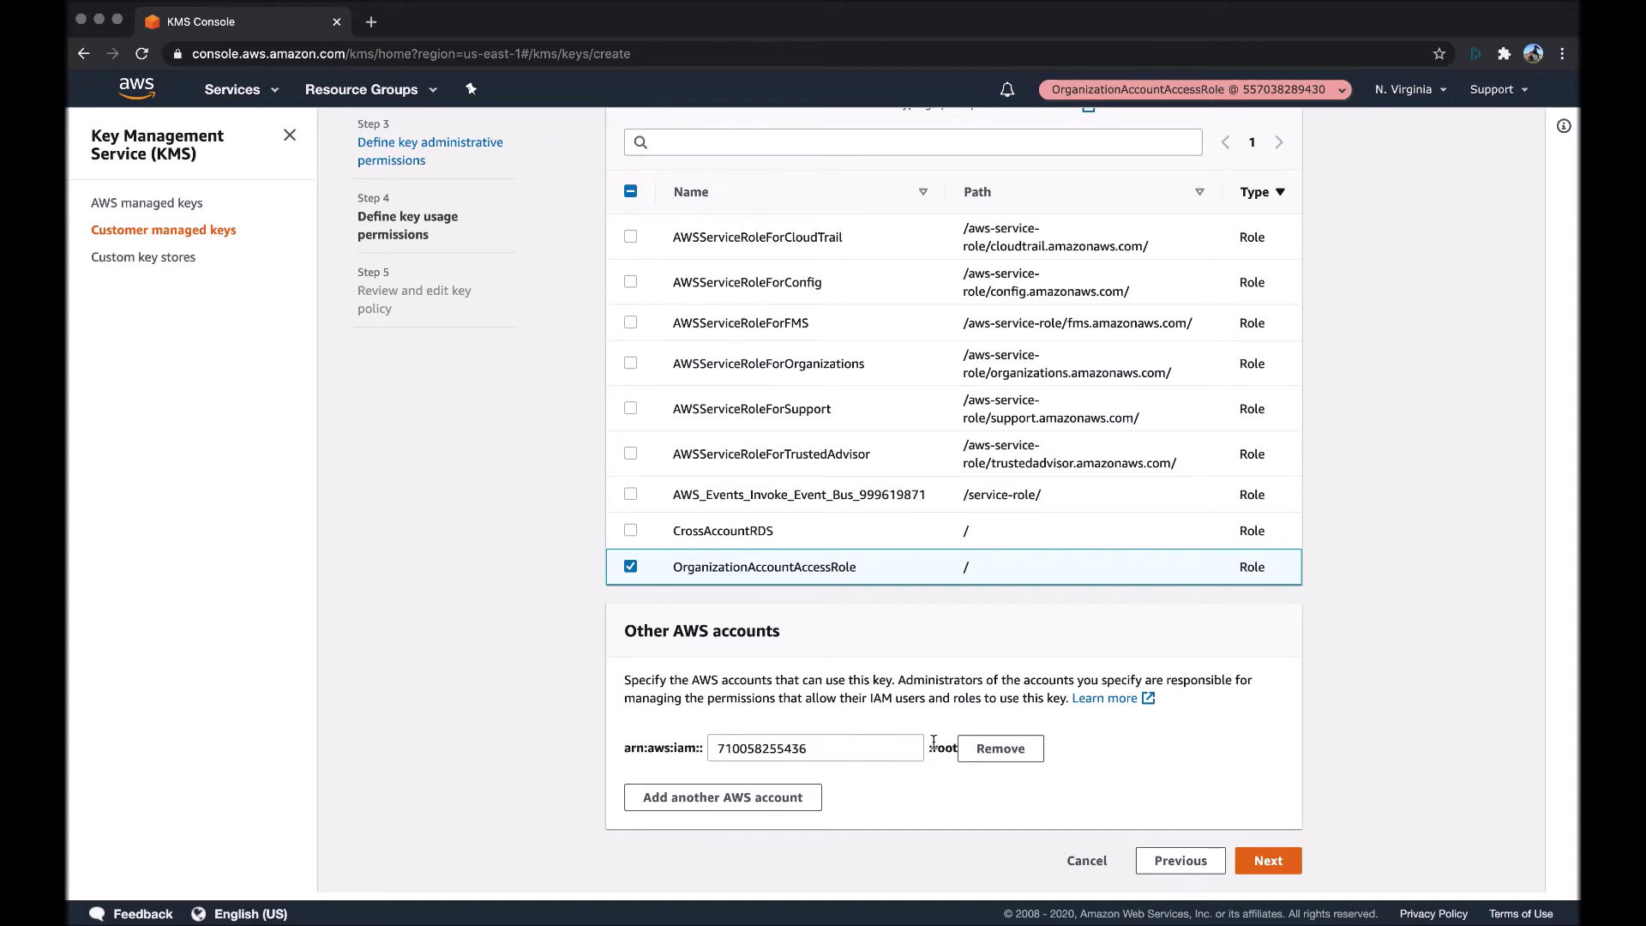
left_click(1263, 860)
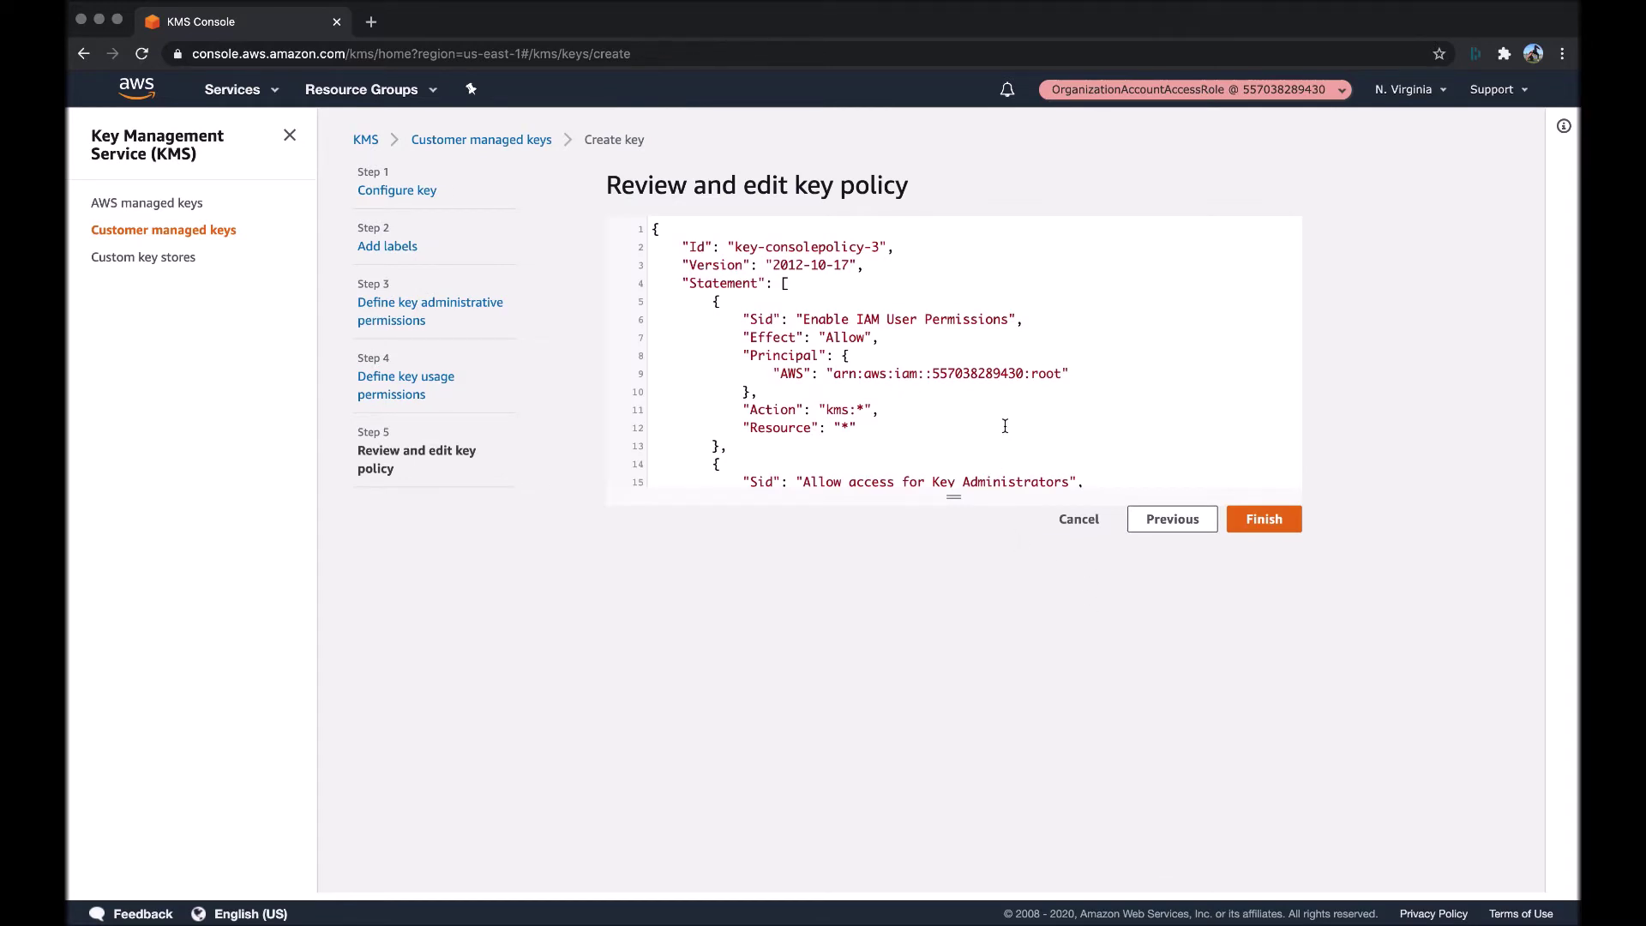
Review the generated key policy through to its end and finish creating the customer managed key.
scroll(1005, 426, "down", 6)
scroll(1005, 426, "down", 10)
left_click(1284, 532)
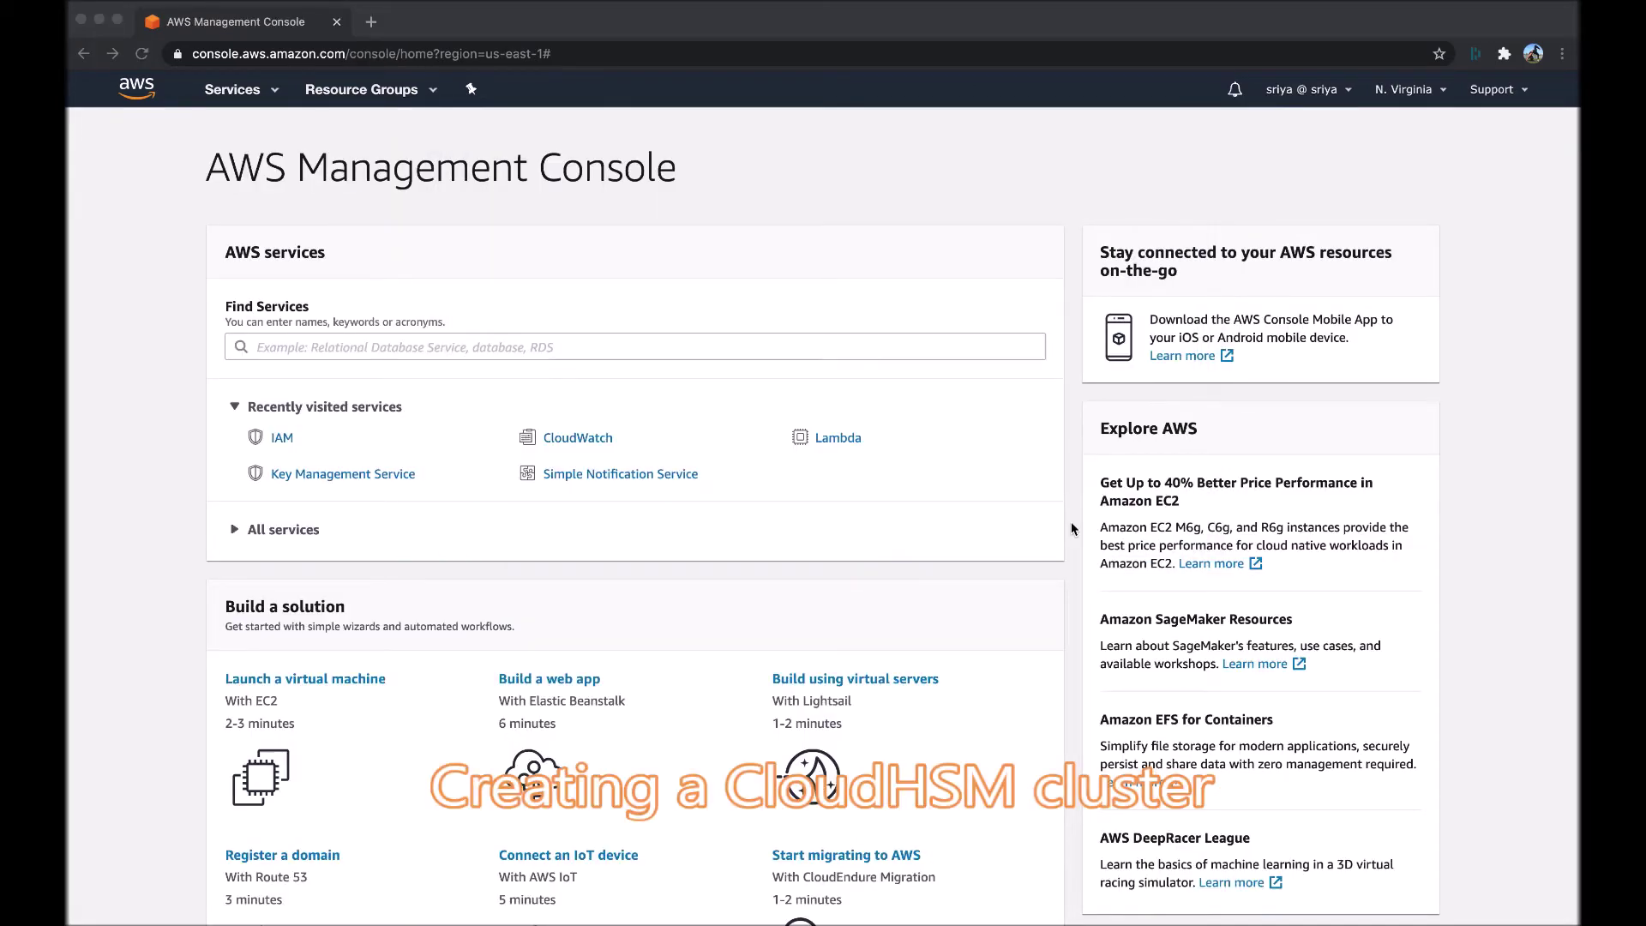
Search the AWS services for "cloud" and open the CloudHSM service.
left_click(834, 343)
left_click(834, 343)
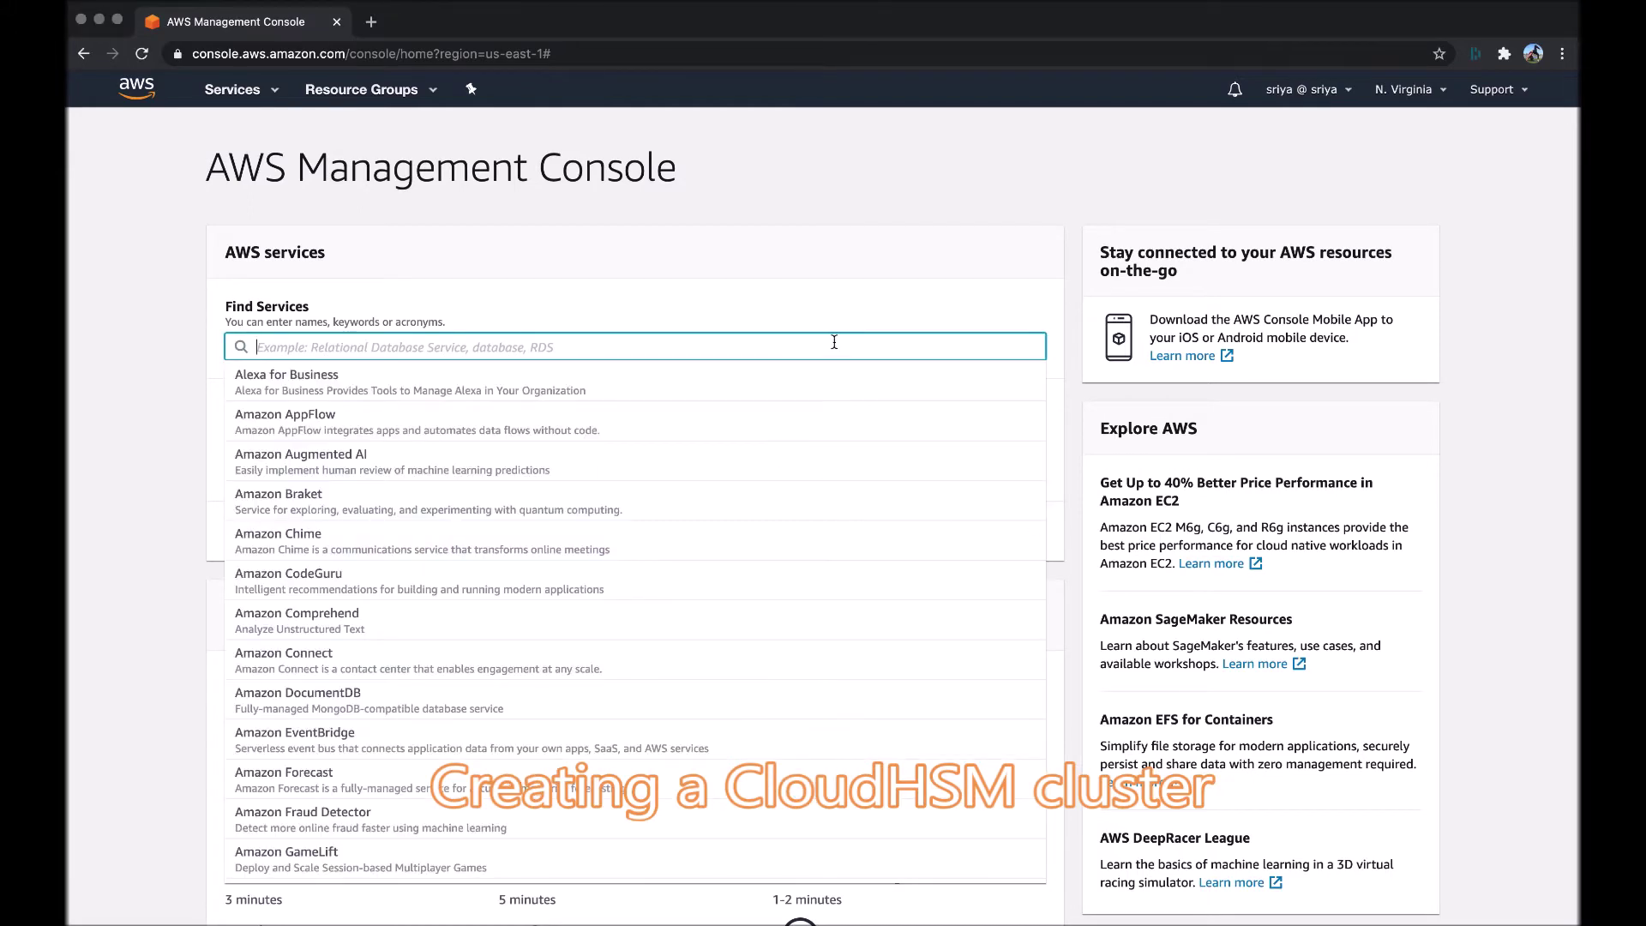
type("clou")
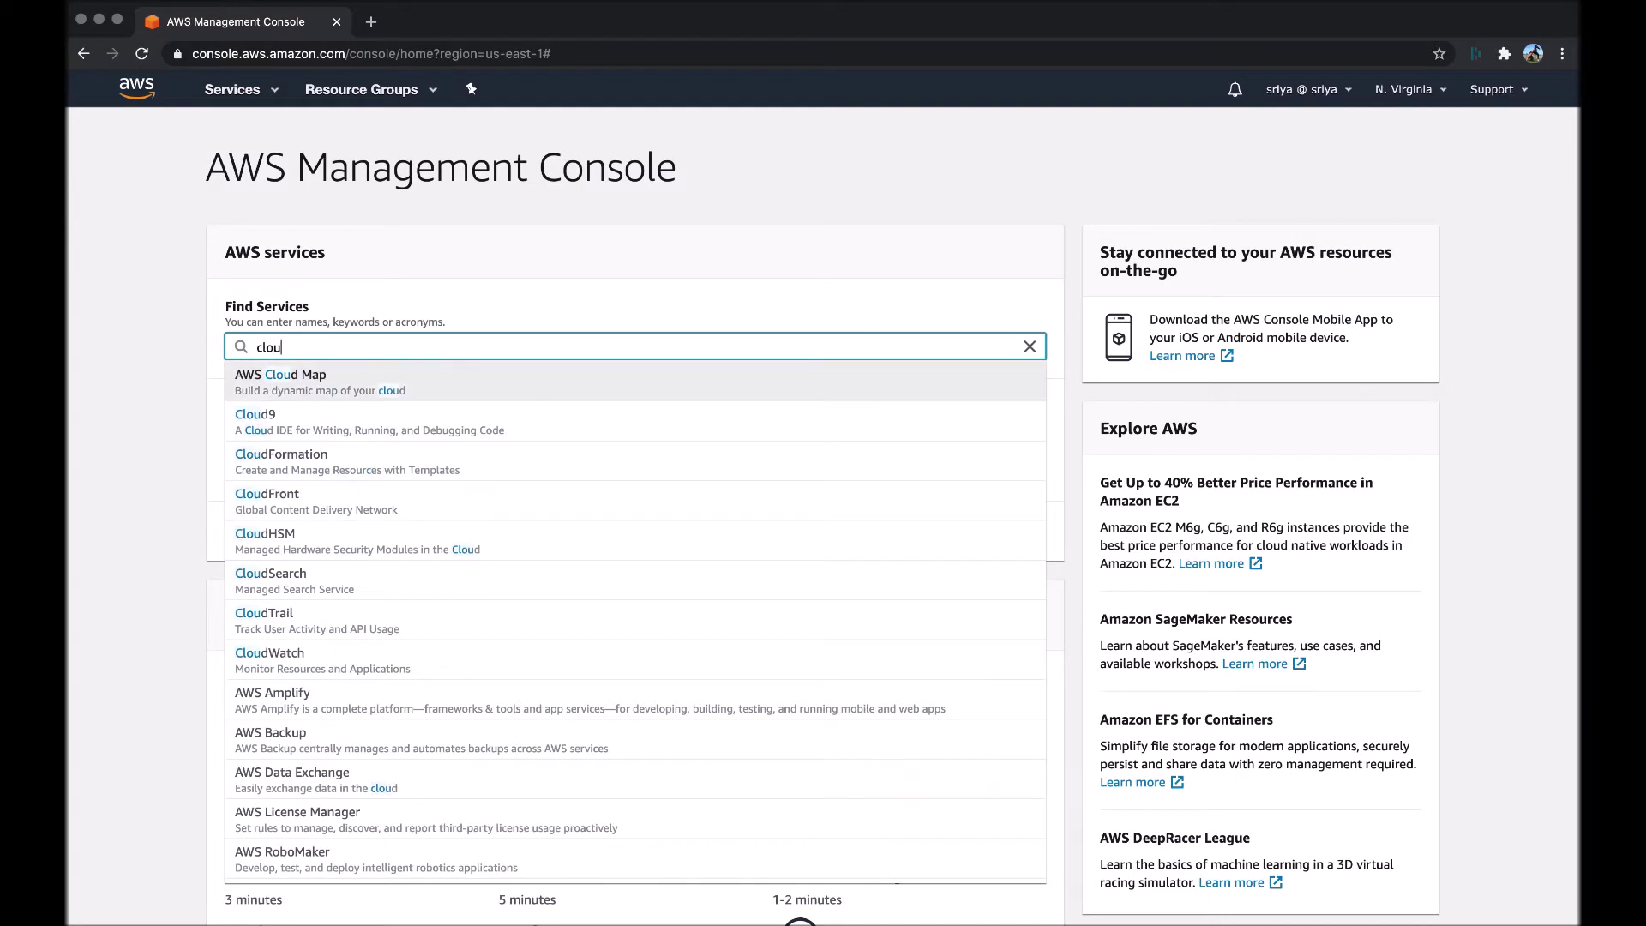
type("d")
left_click(781, 540)
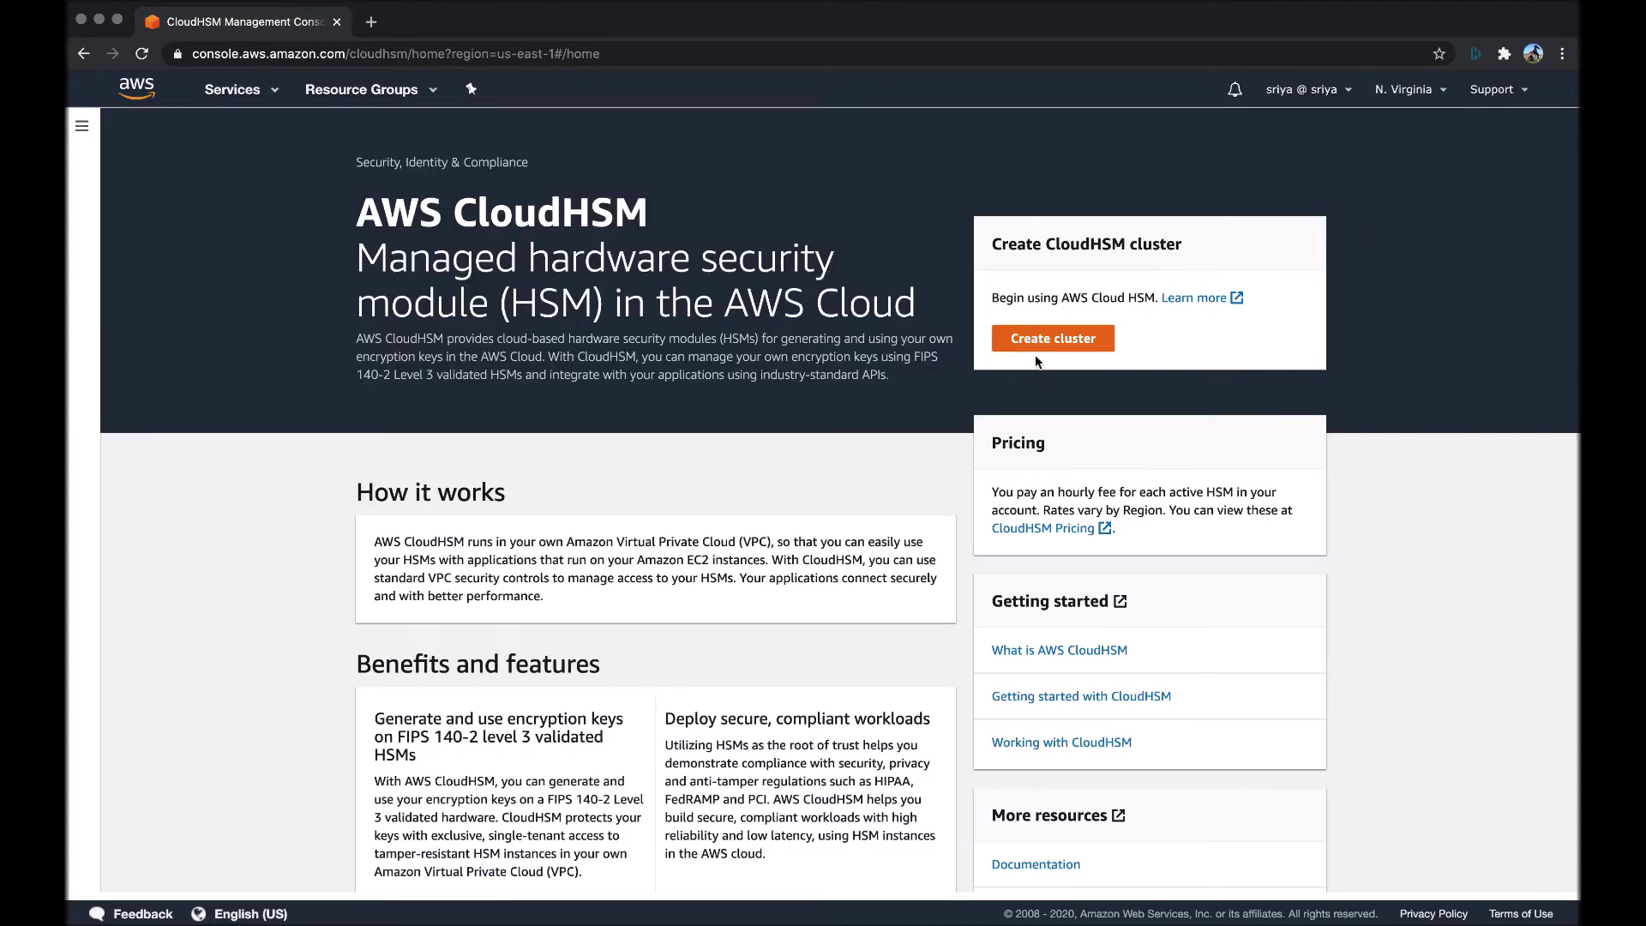
Start creating a CloudHSM cluster and select vpc-09adc98e682a88b9e as its VPC.
left_click(1069, 340)
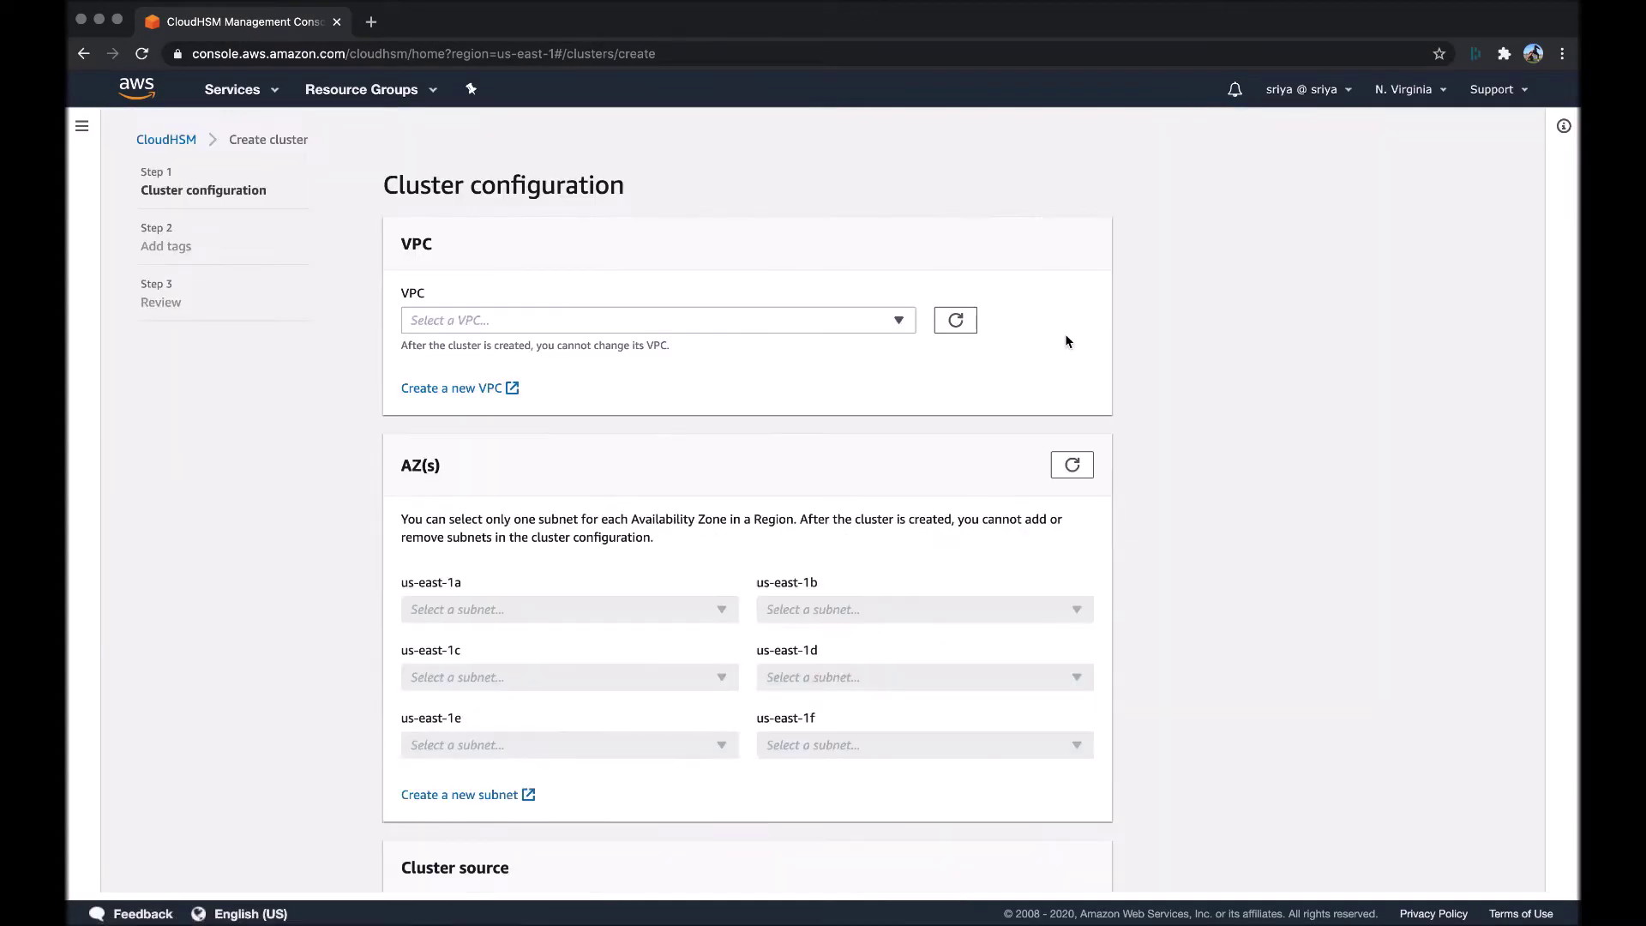
left_click(856, 320)
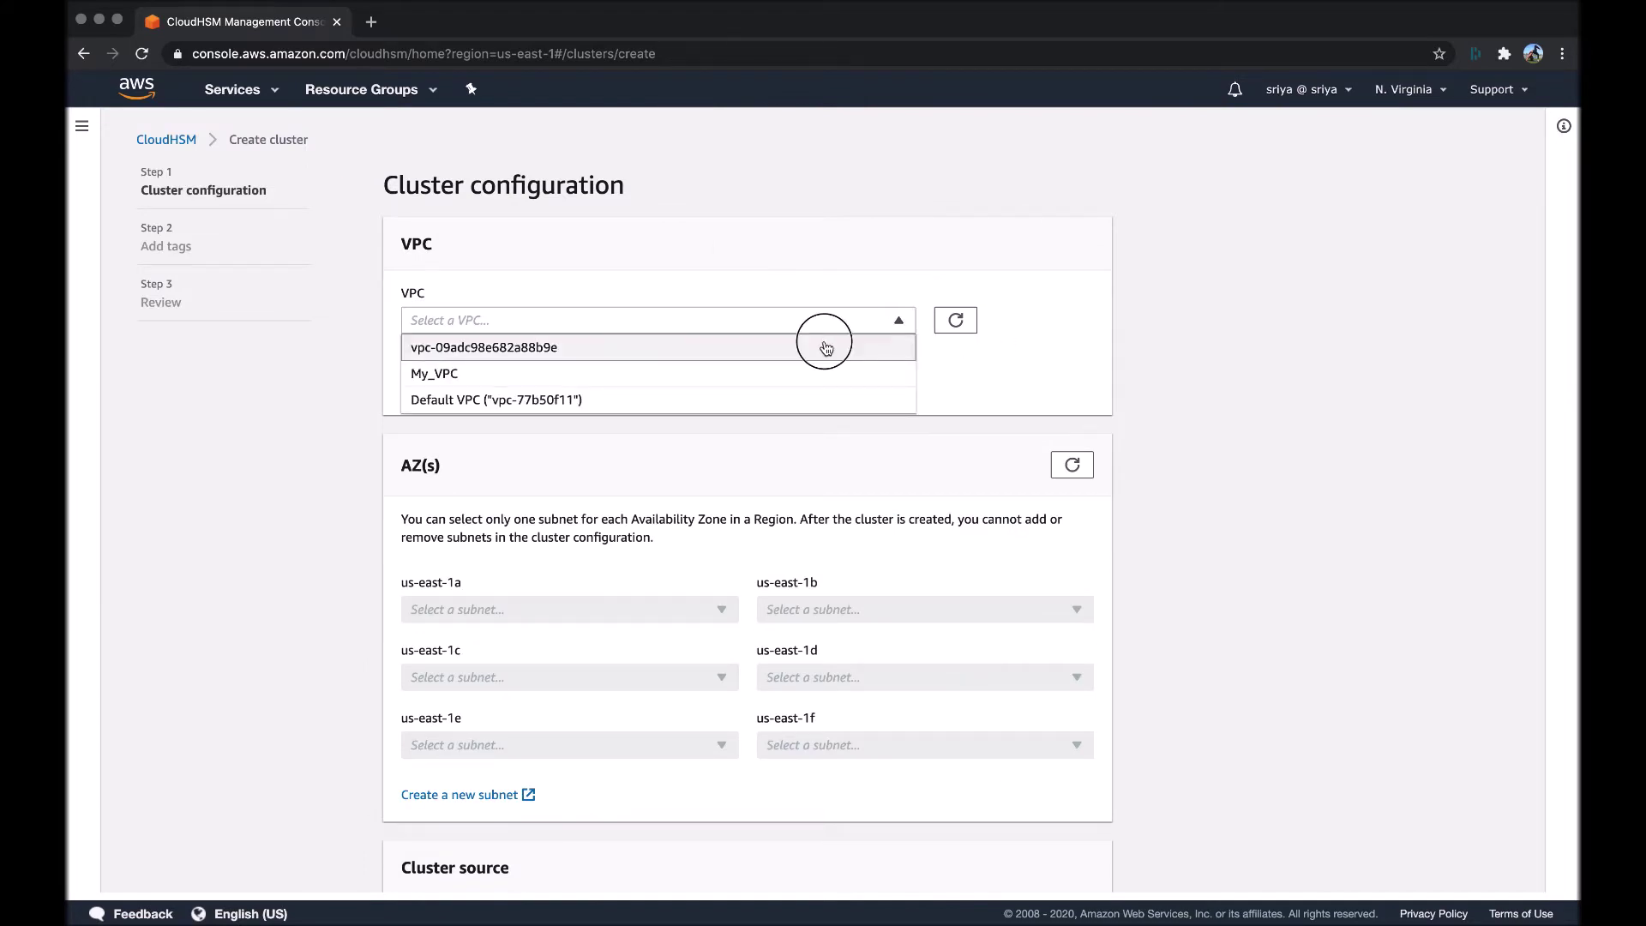
left_click(826, 348)
scroll(716, 497, "down", 3)
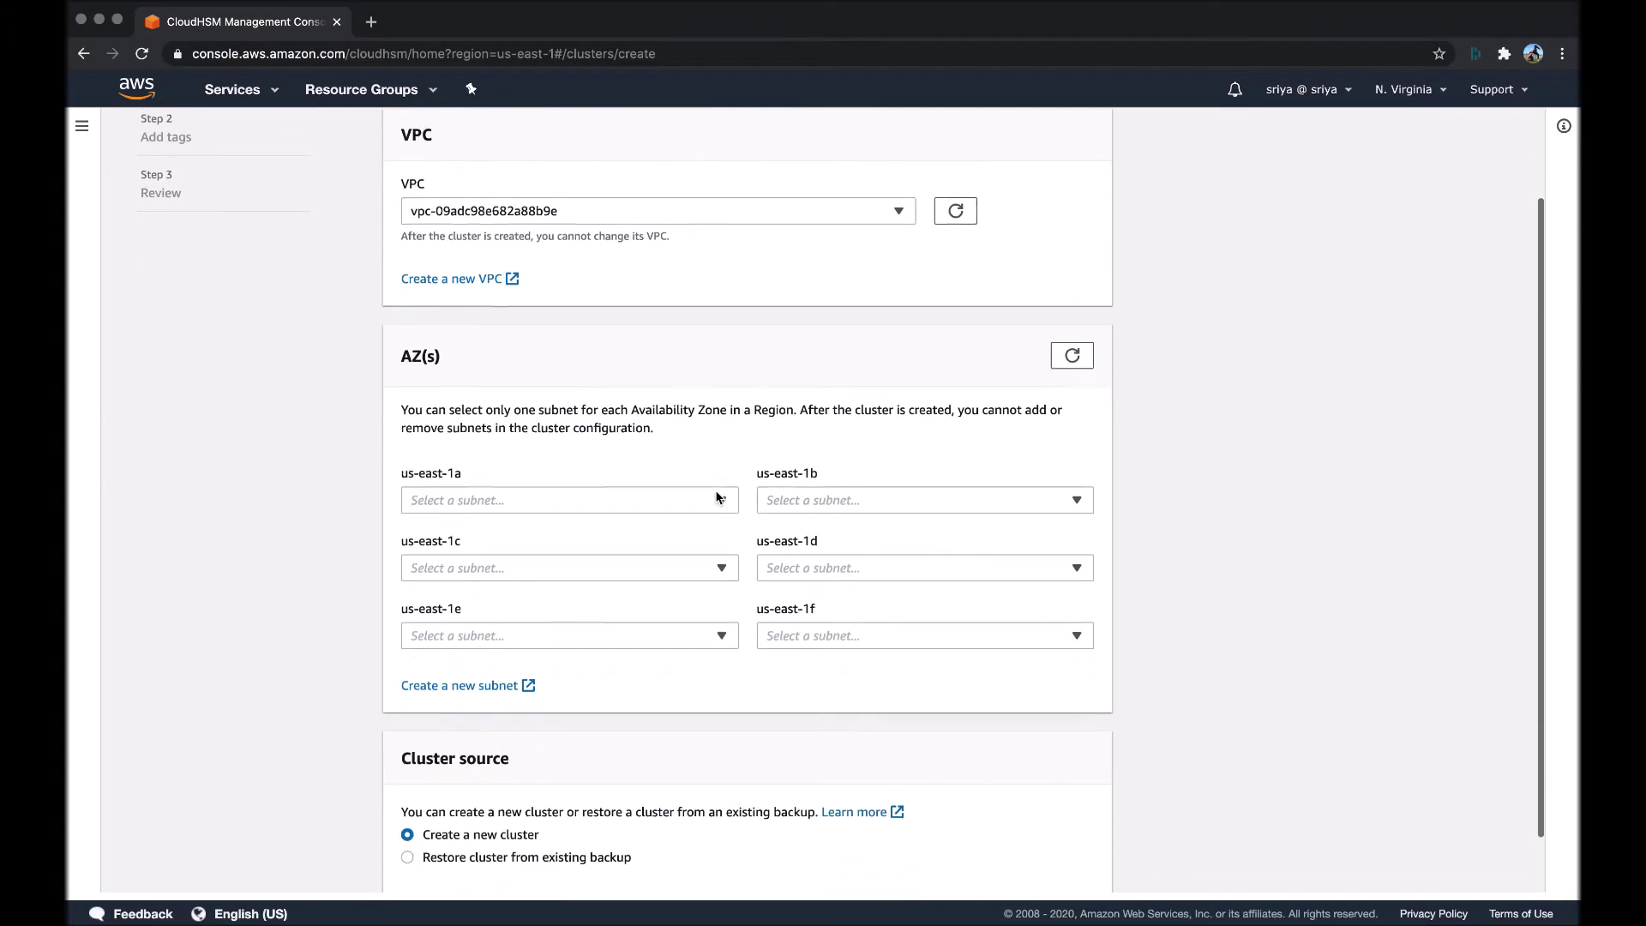
Assign subnet-0169e809ee126ebc5 to availability zone us-east-1c and accept the cluster configuration with a new cluster as source.
left_click(697, 484)
left_click(790, 484)
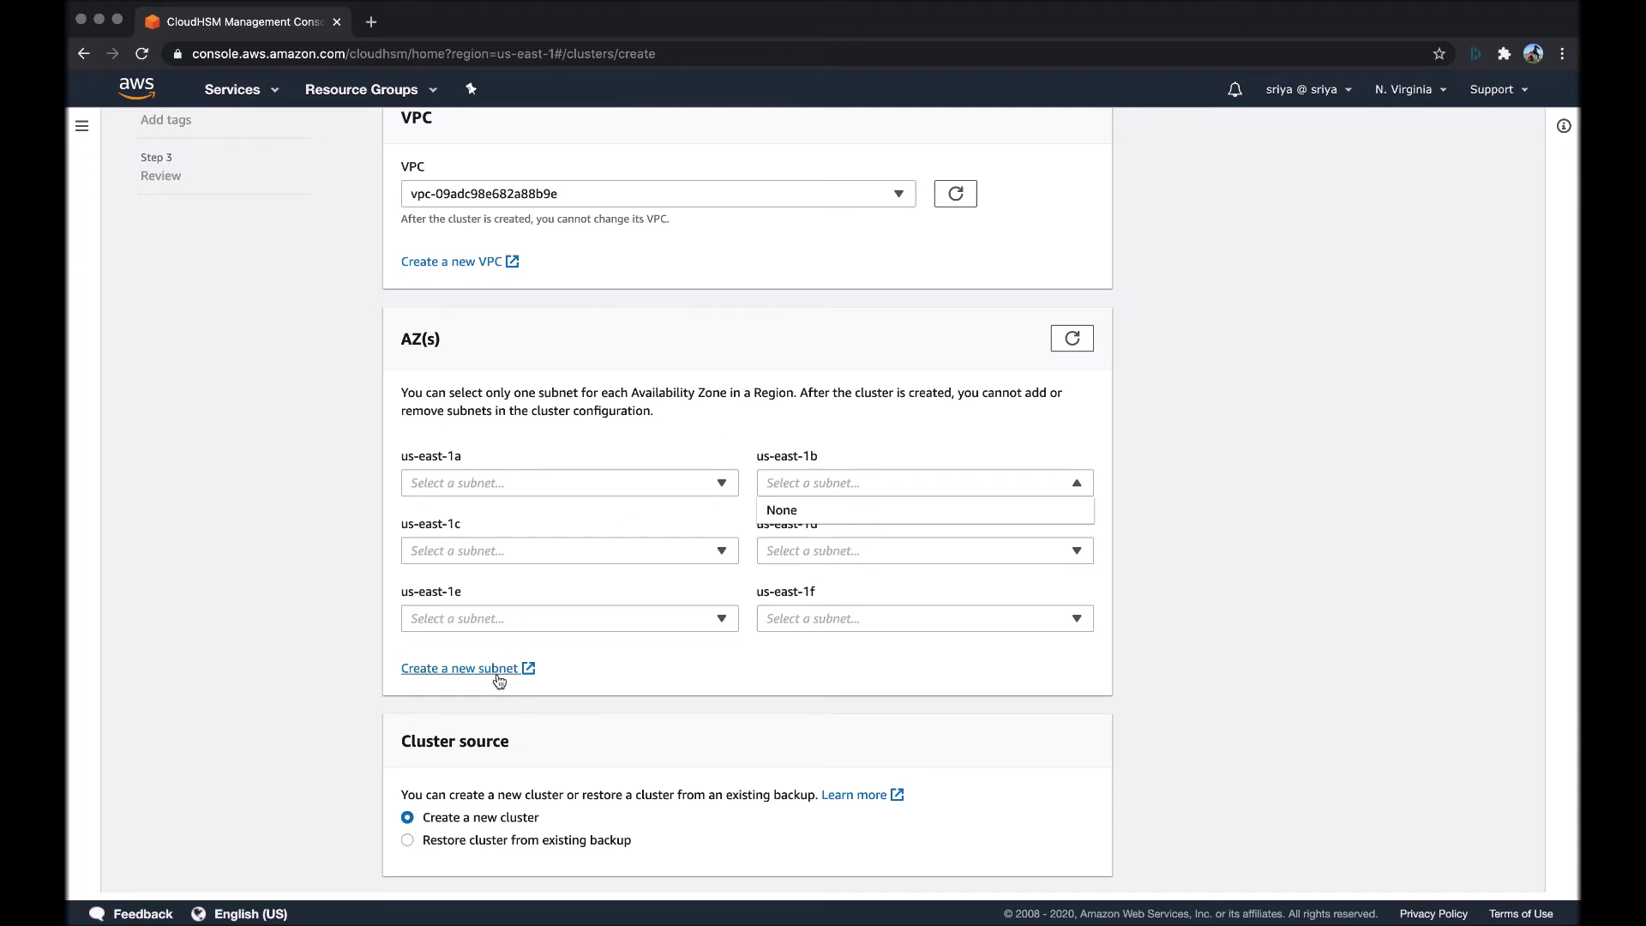
left_click(619, 544)
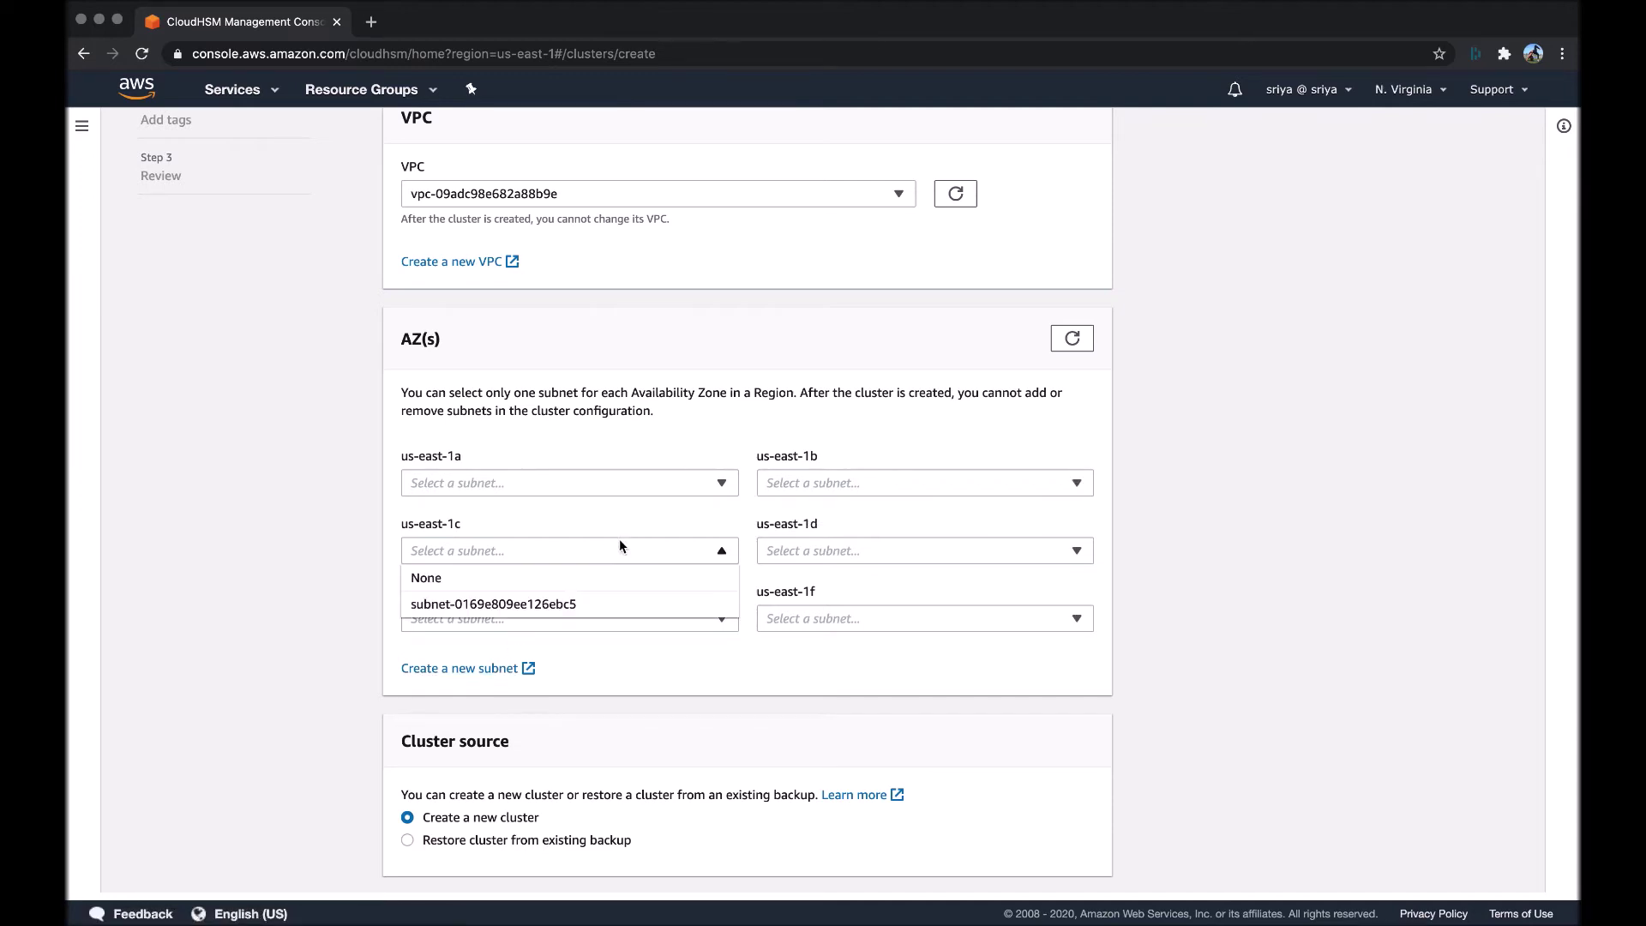
left_click(686, 606)
left_click(804, 550)
left_click(720, 600)
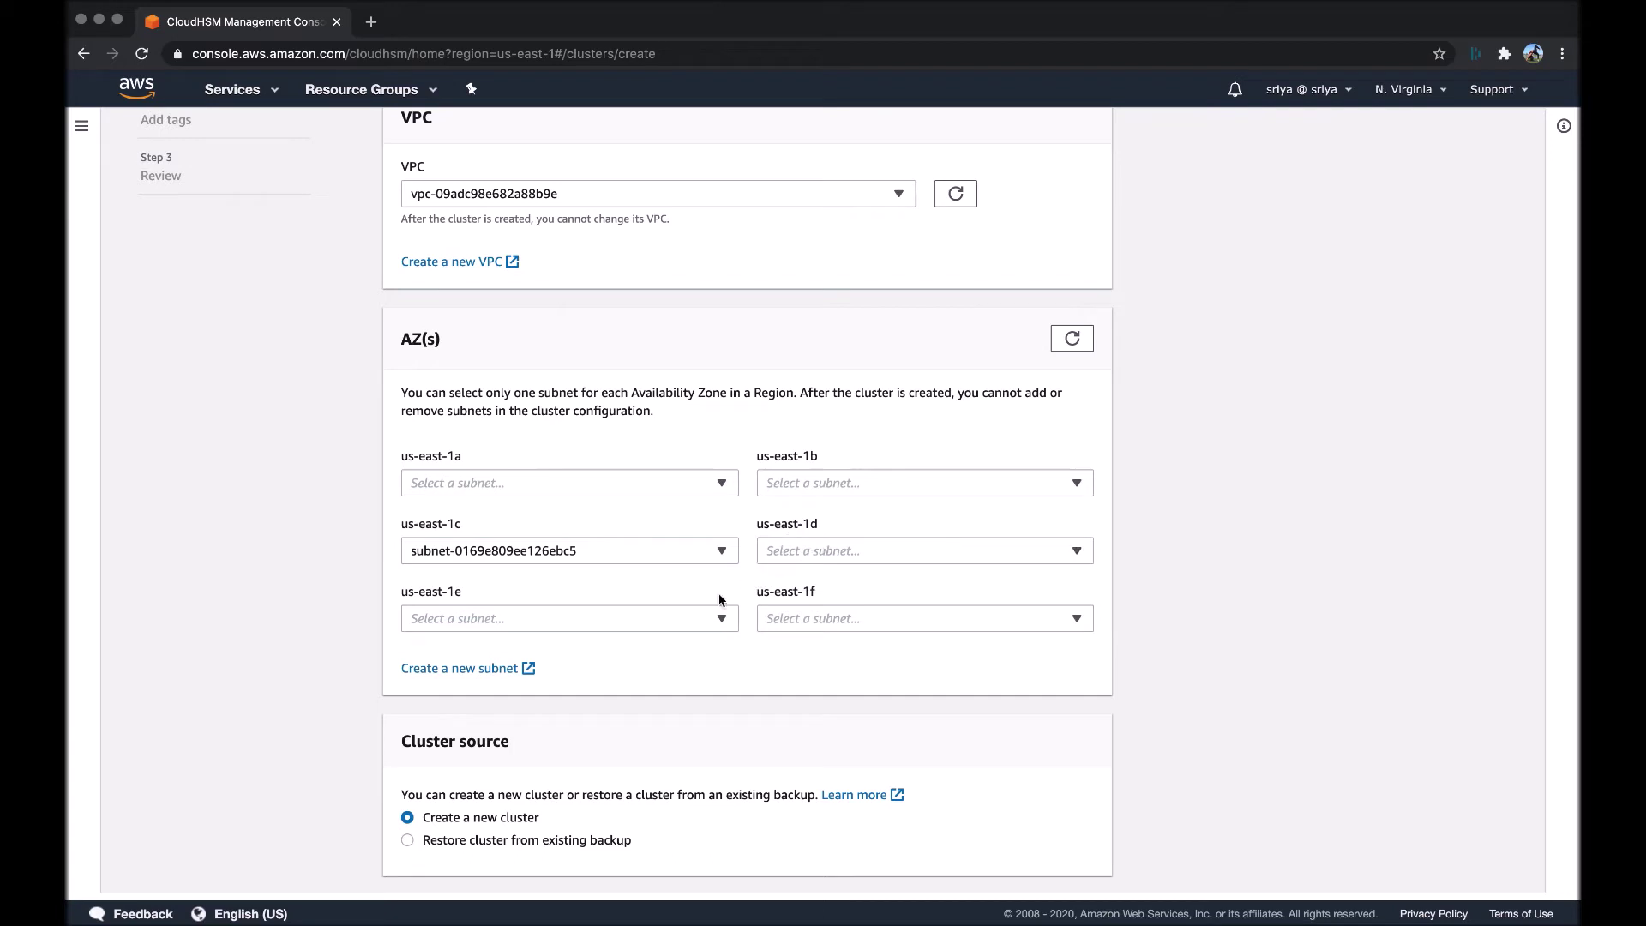
left_click(801, 610)
scroll(749, 672, "down", 1)
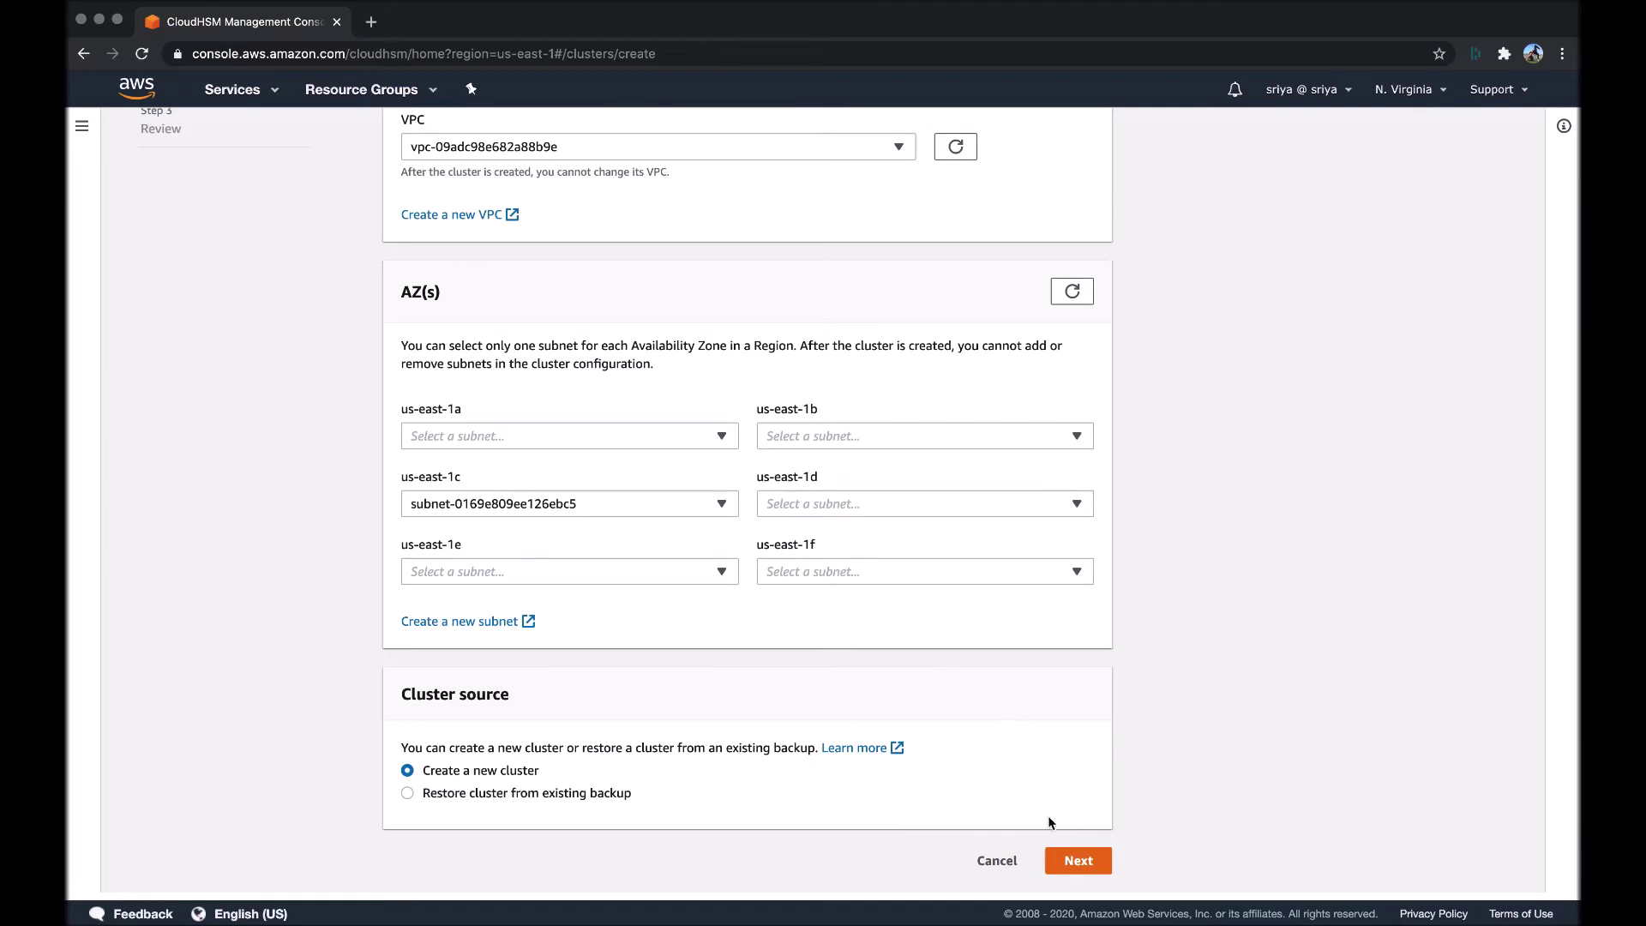
left_click(1063, 859)
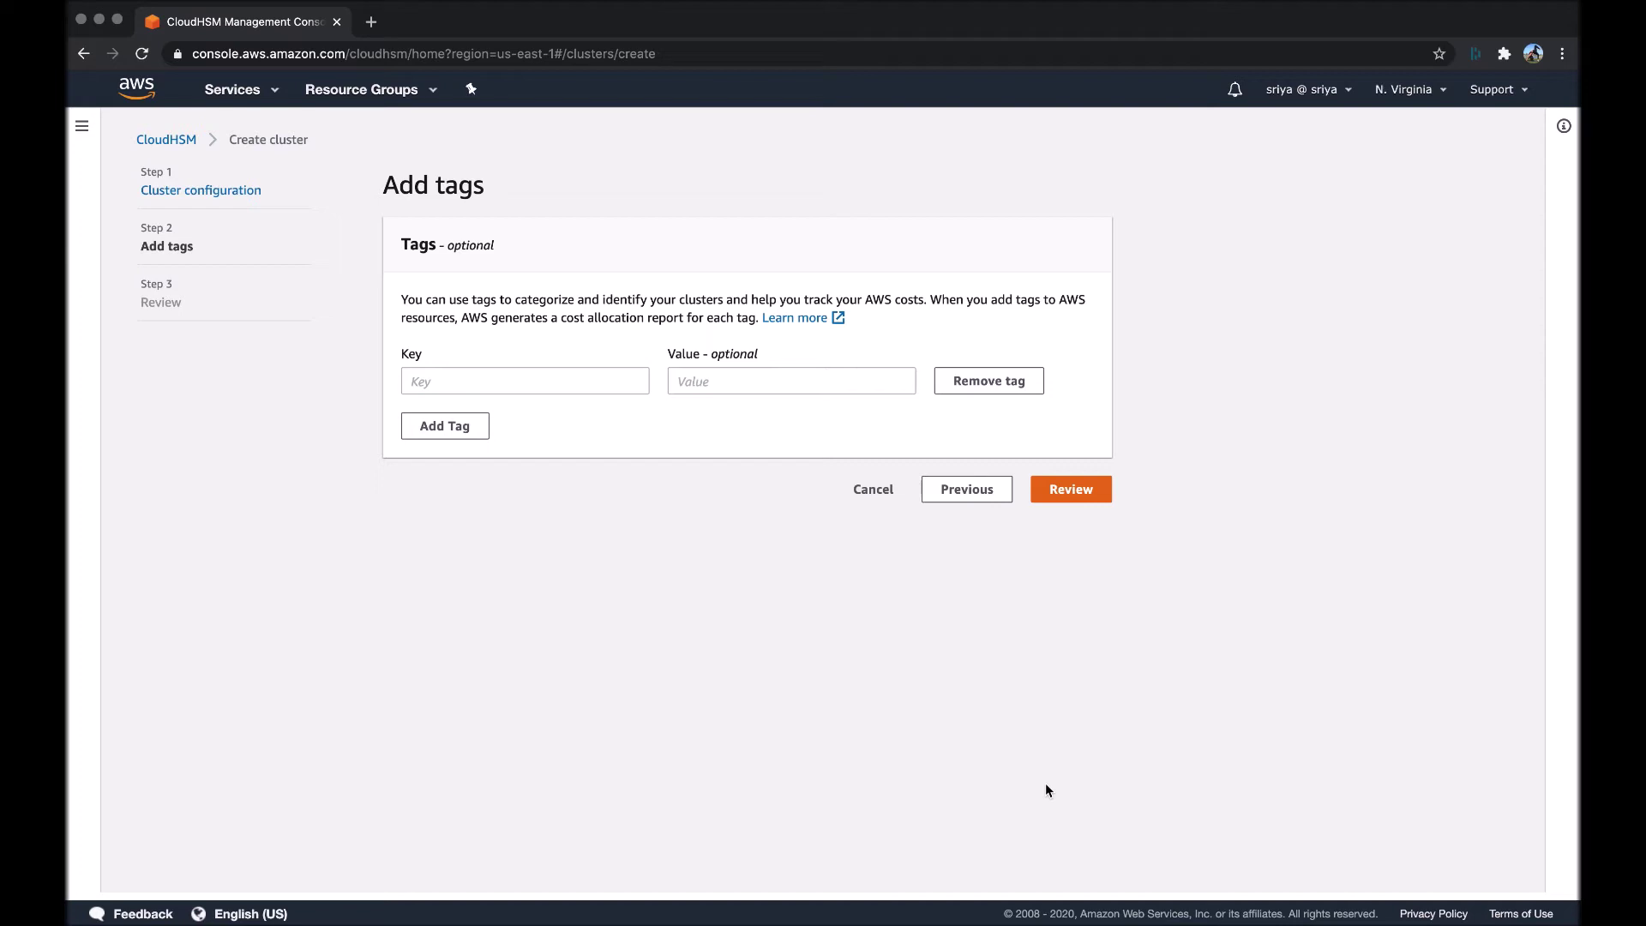
Create the CloudHSM cluster without tags and refresh the list of clusters.
left_click(1091, 495)
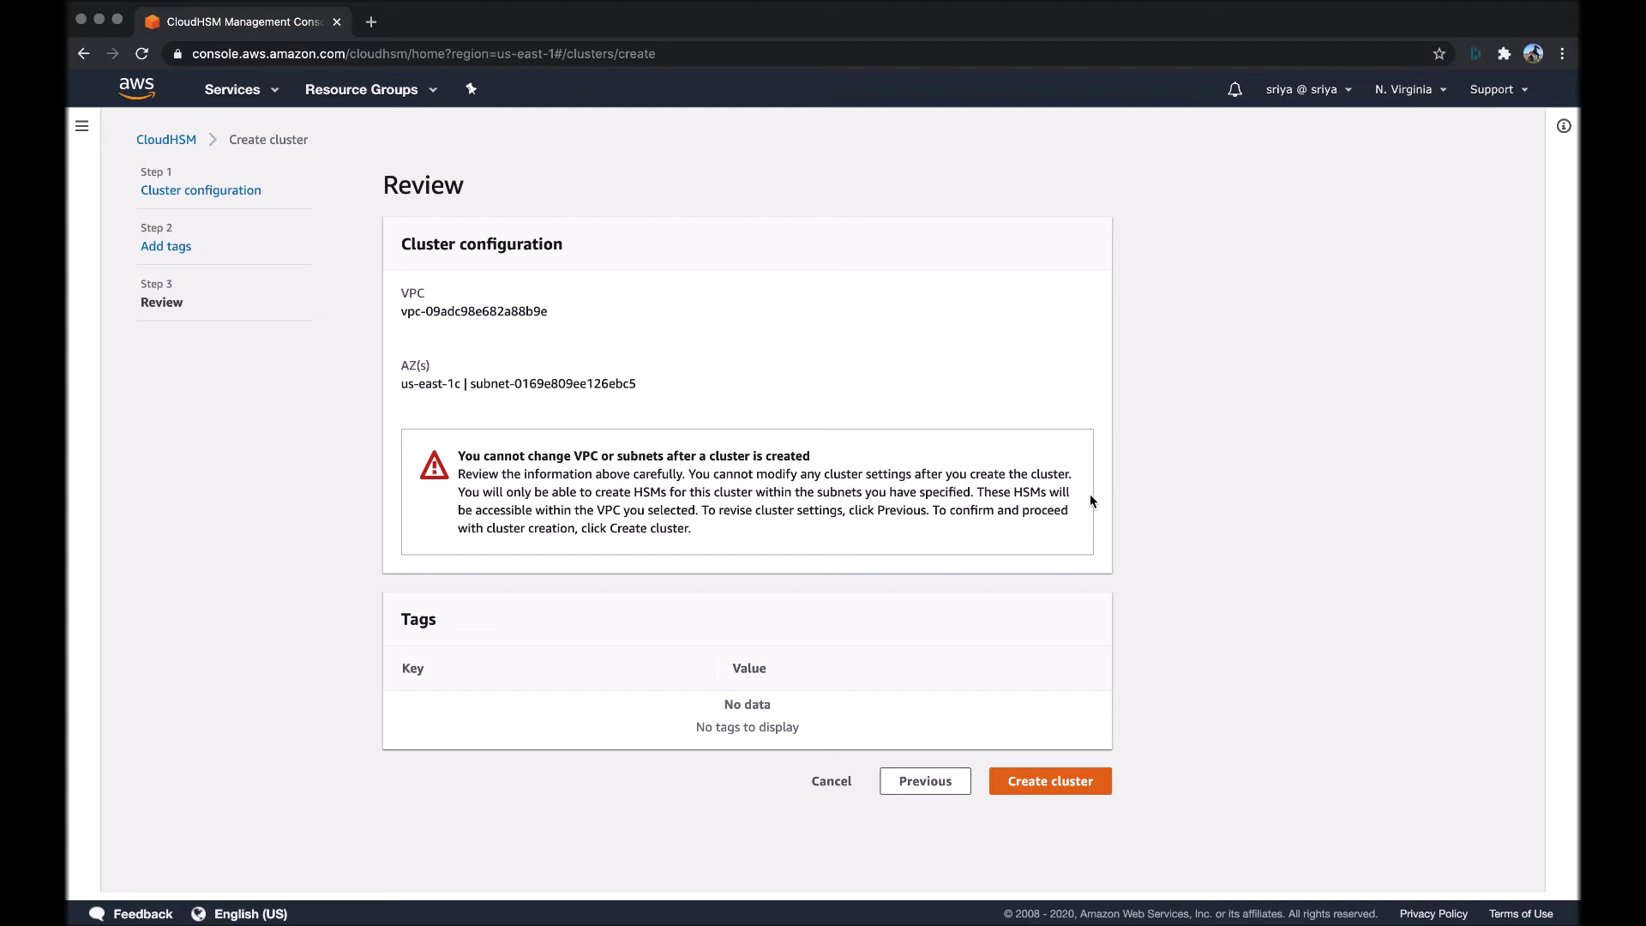
left_click(1063, 774)
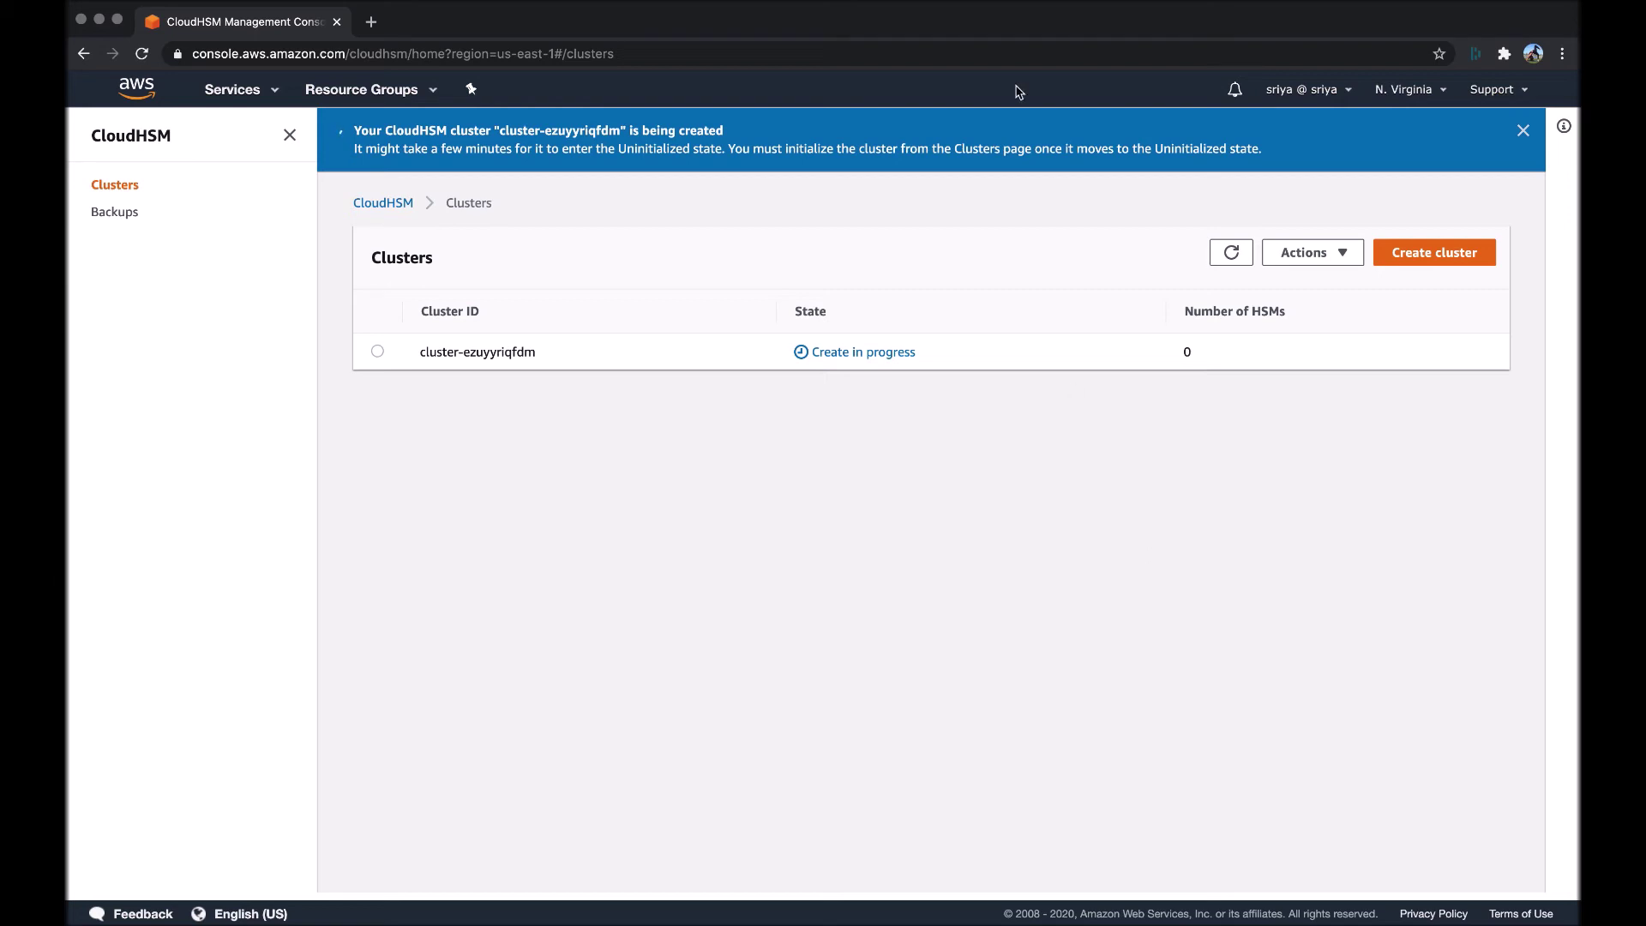
left_click(1215, 250)
left_click(1215, 251)
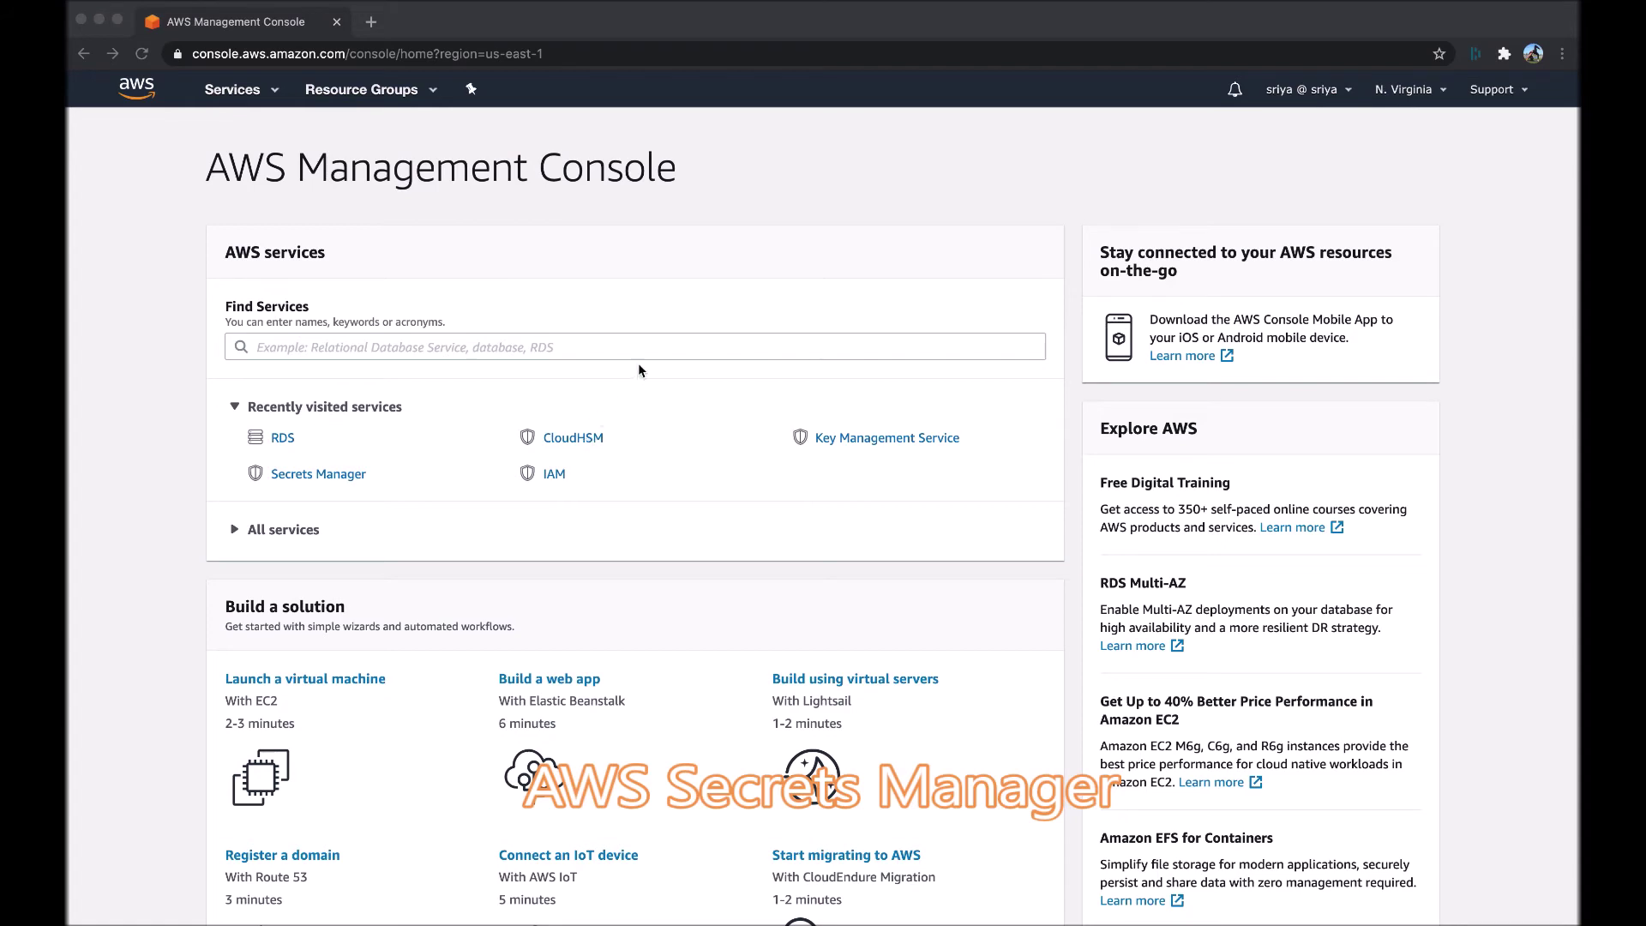
Open Secrets Manager and start a new RDS database secret with user name Admin and the database password.
left_click(335, 476)
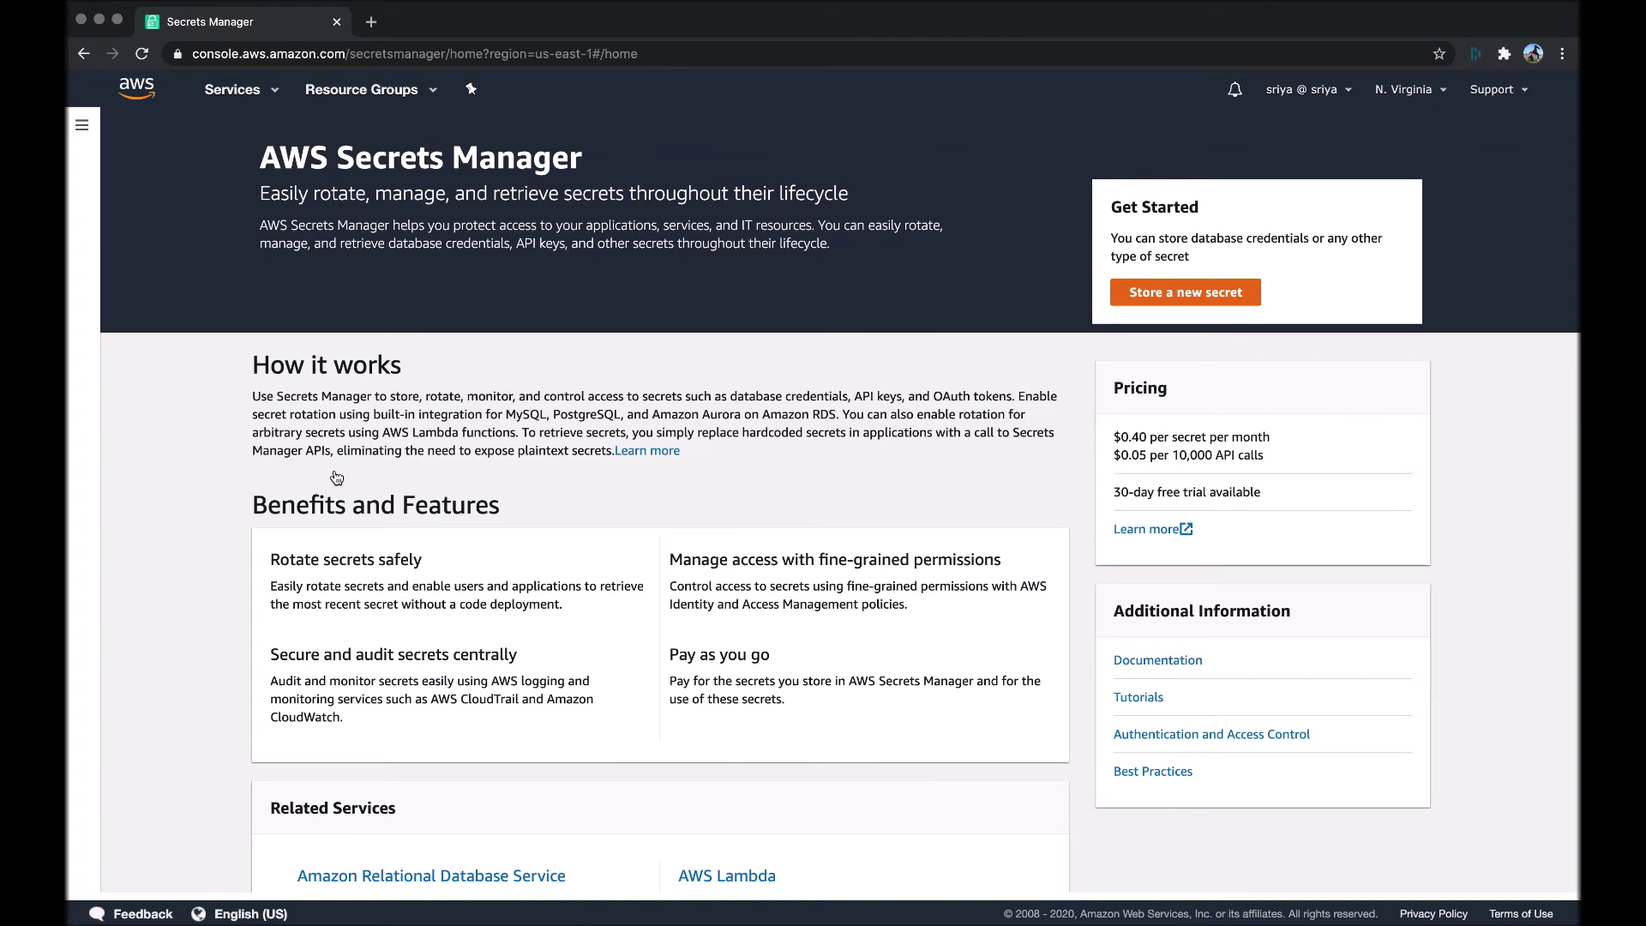
left_click(1168, 295)
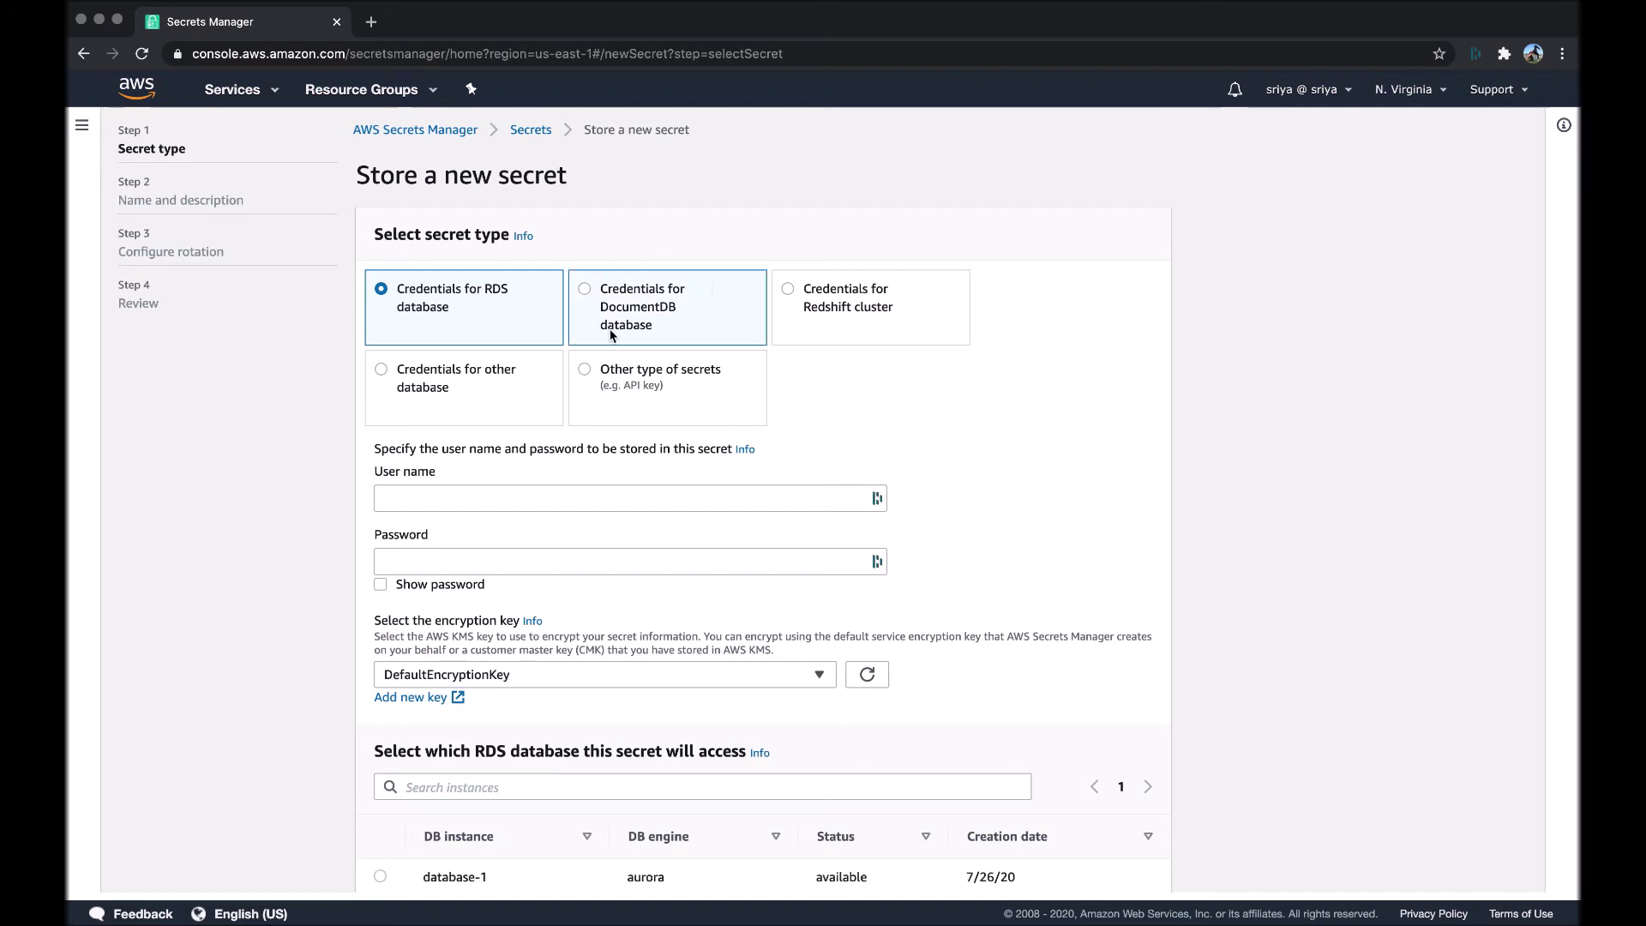
left_click(583, 495)
type("A")
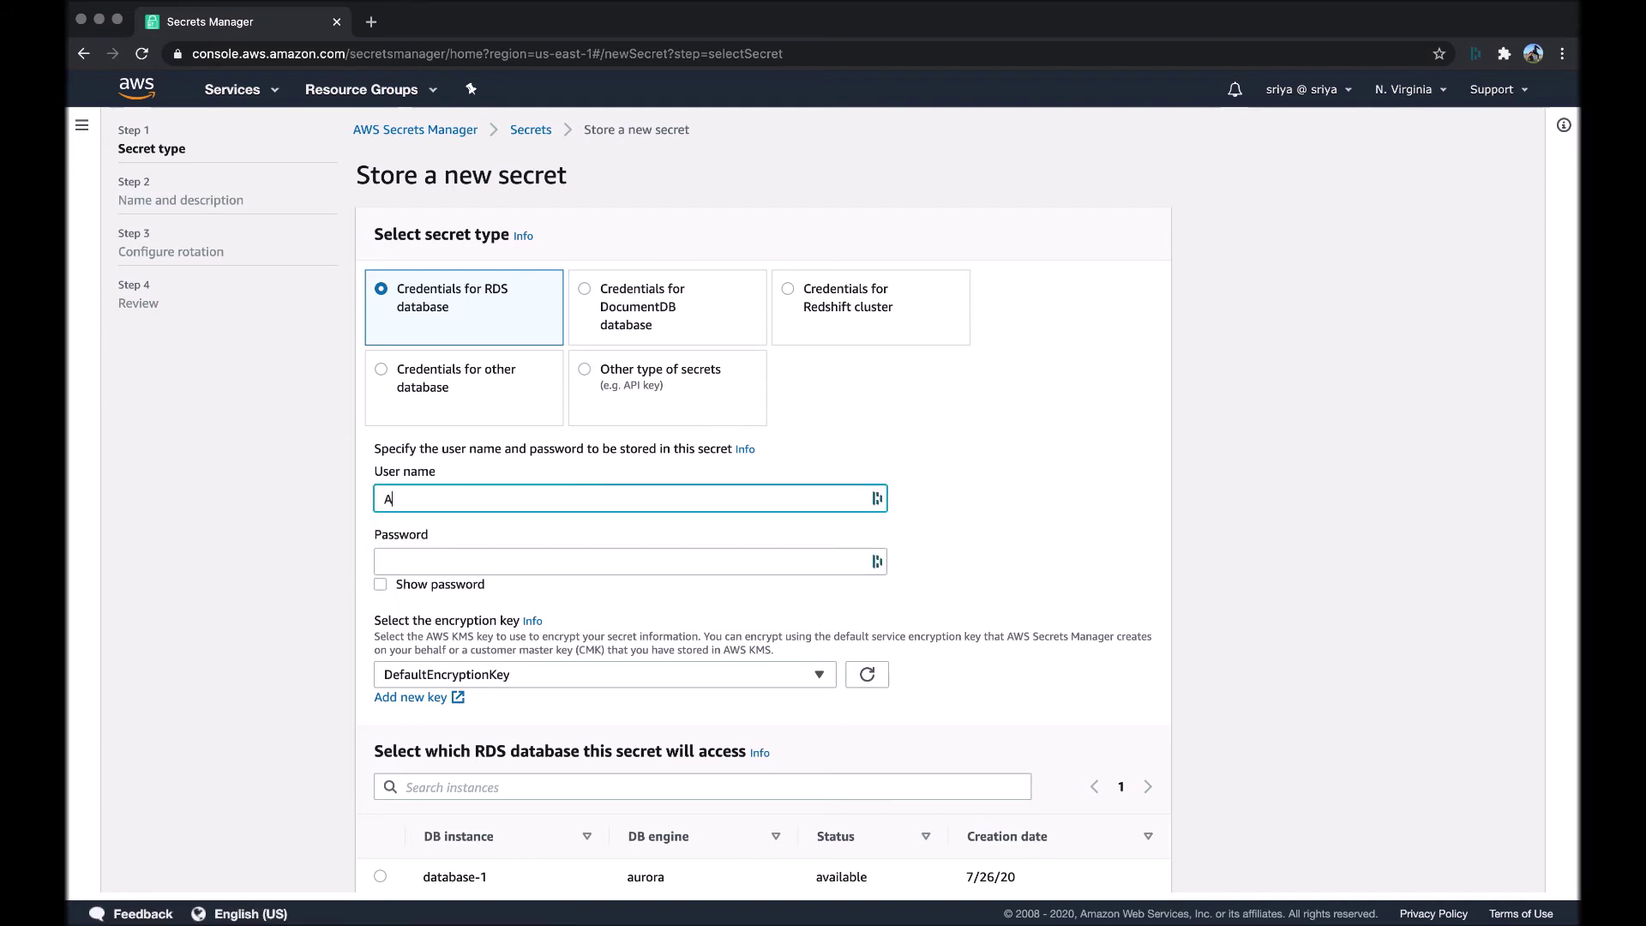
type("dmin")
key("Tab")
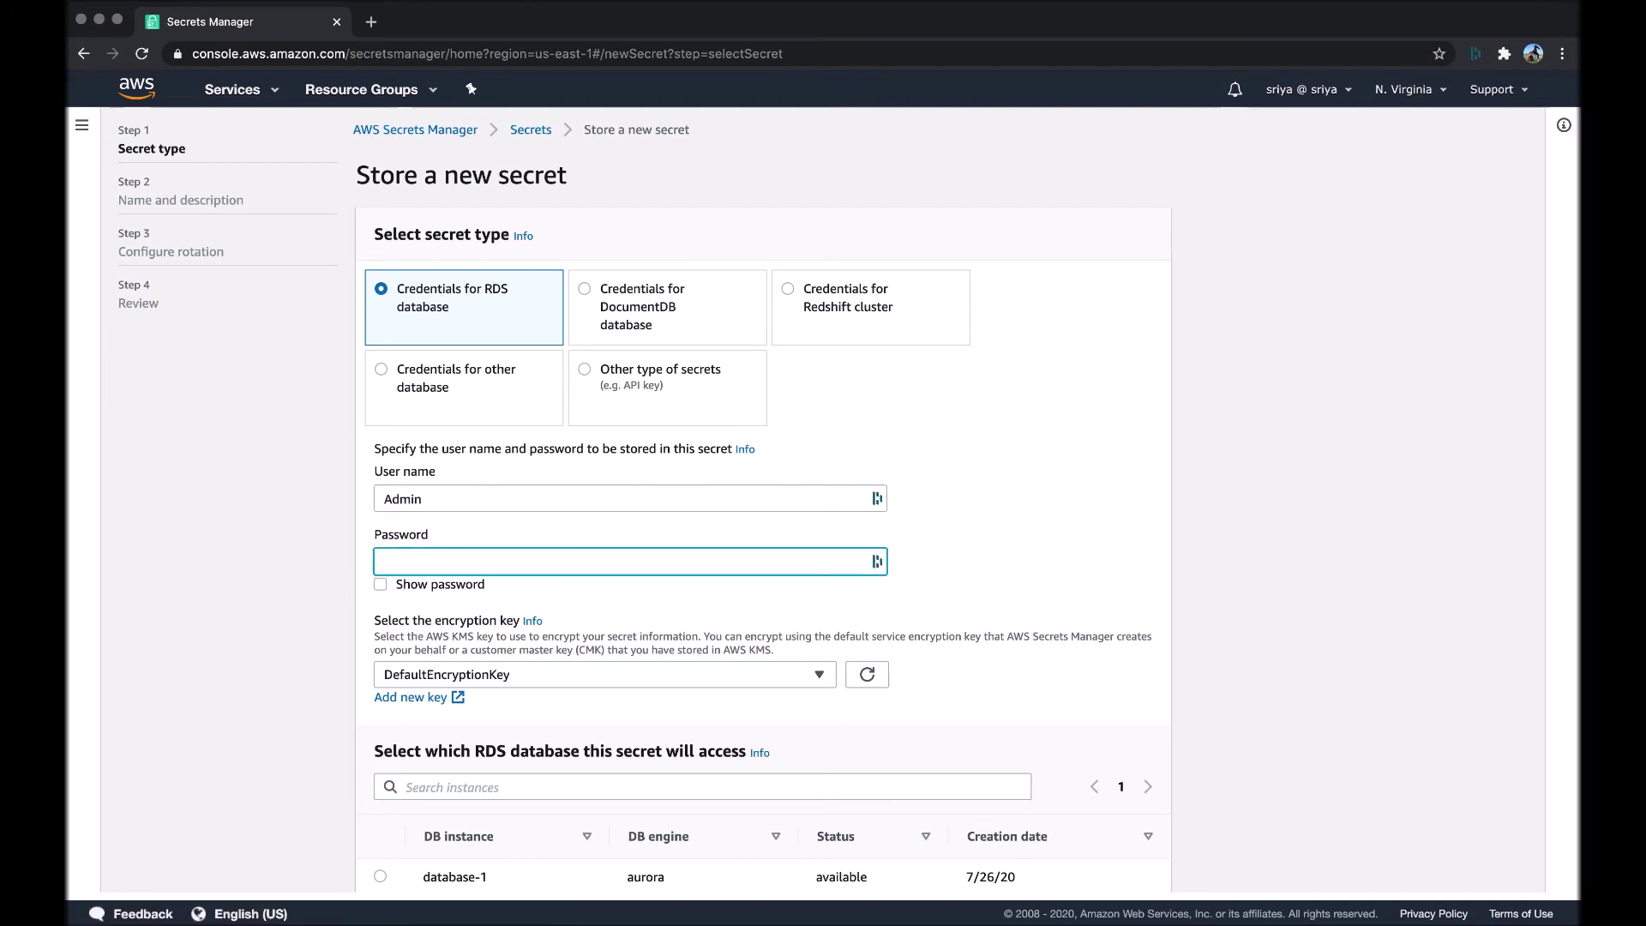
type("•••••••••••••••••")
Keep DefaultEncryptionKey as the encryption key and choose database-1 as the RDS database the secret accesses.
scroll(626, 607, "down", 2)
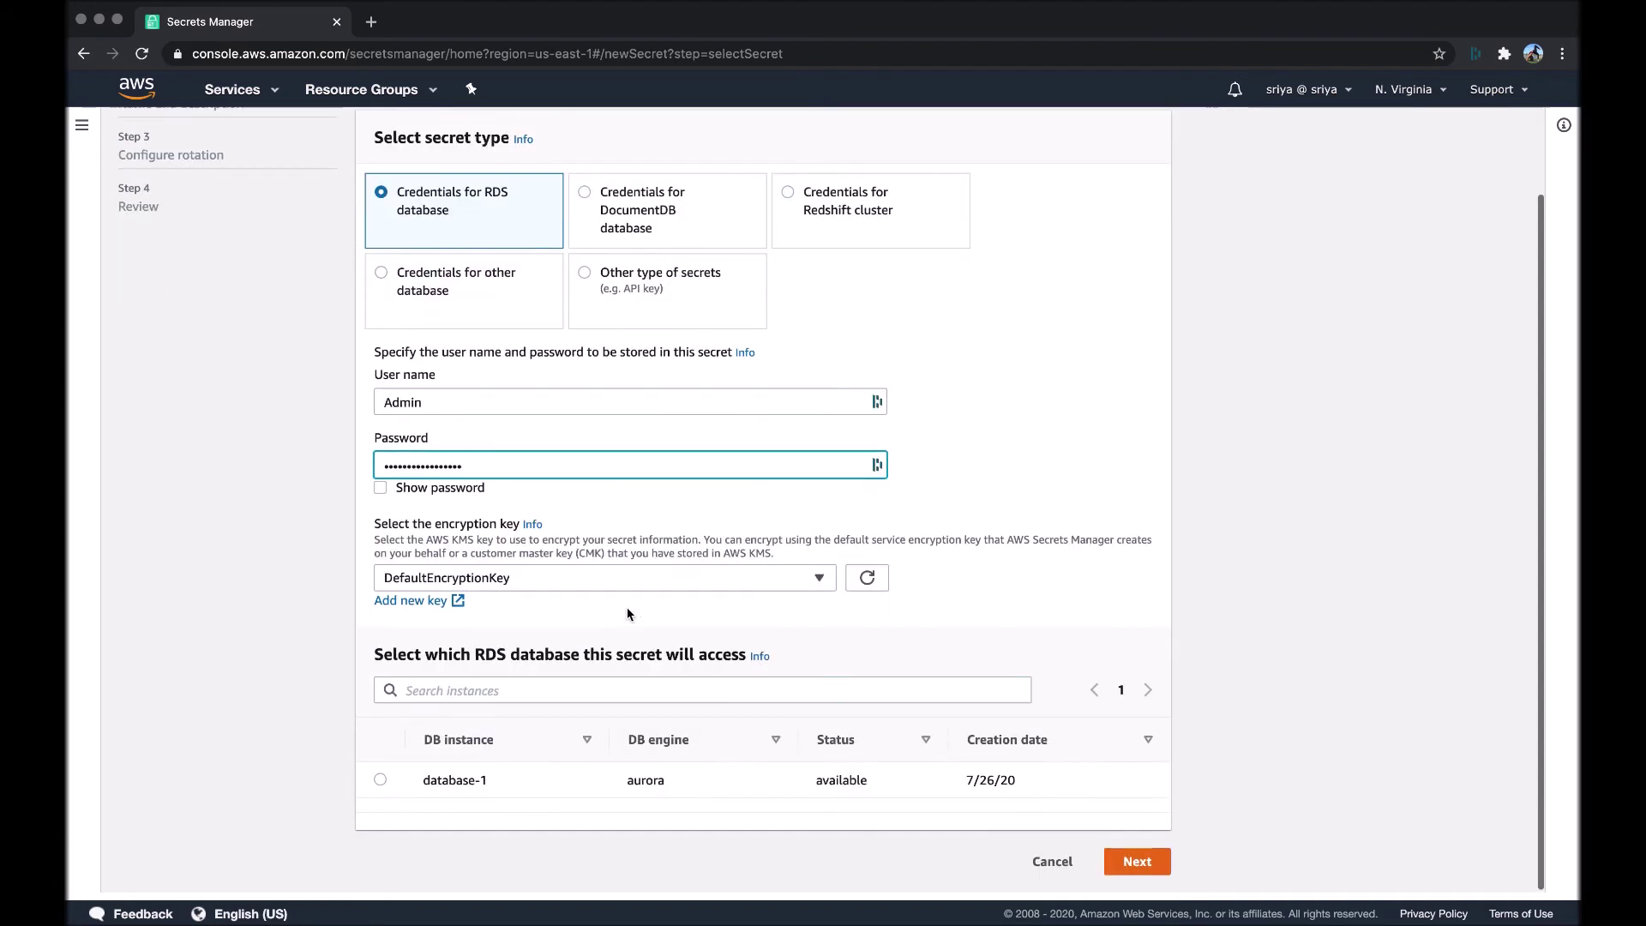
left_click(680, 579)
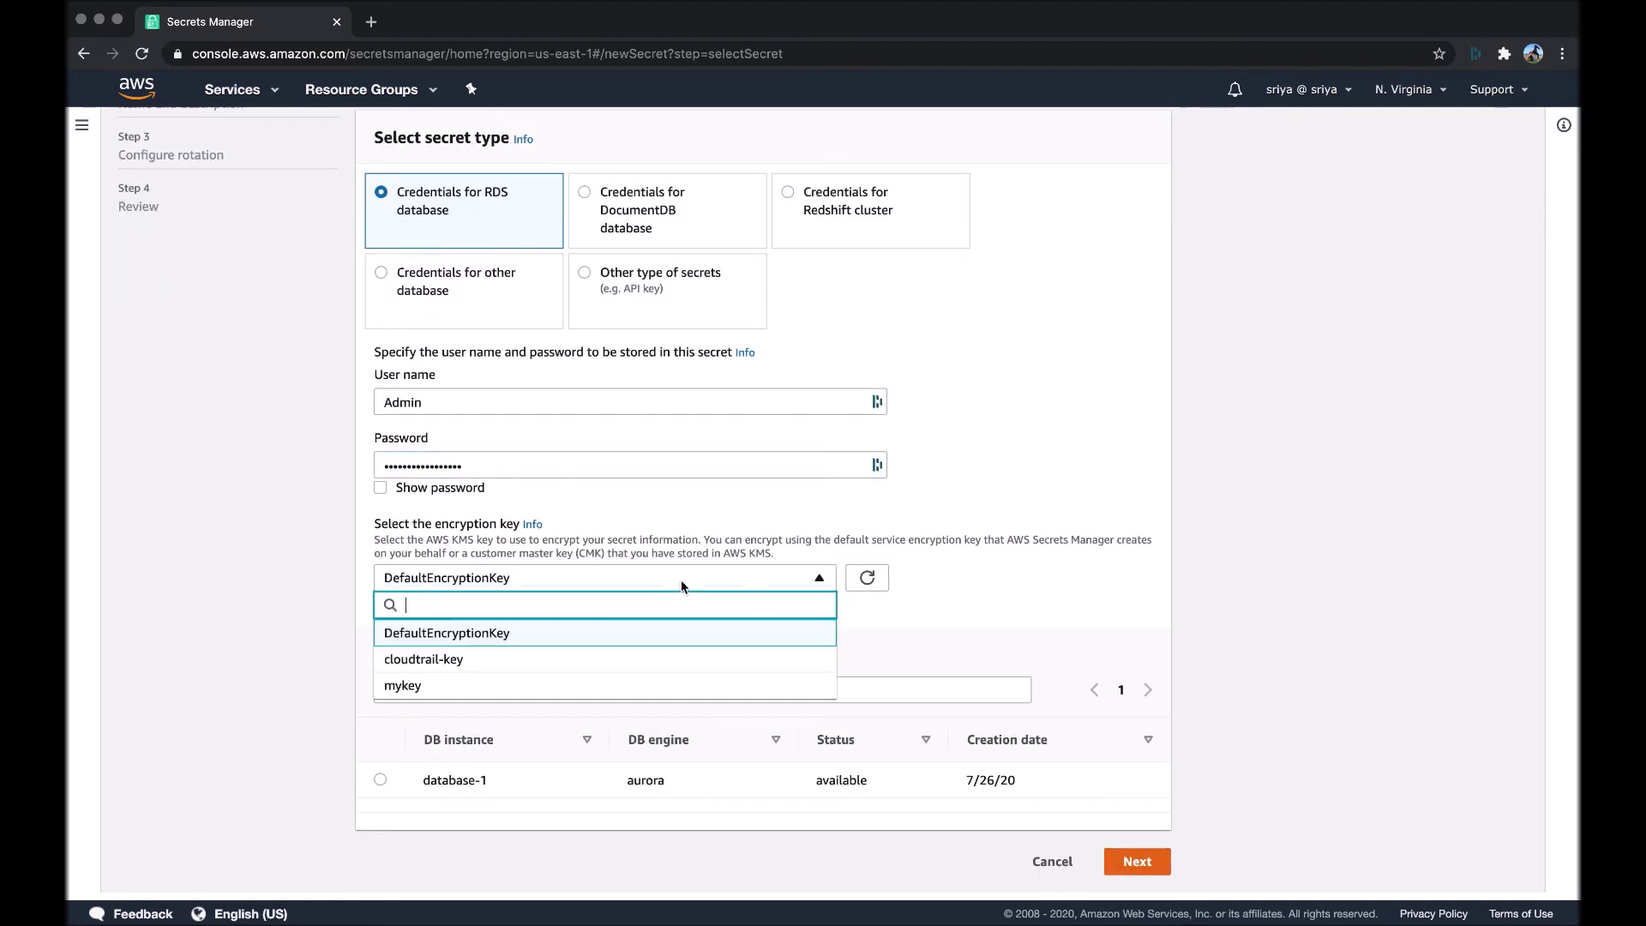
left_click(680, 579)
left_click(381, 780)
left_click(1143, 861)
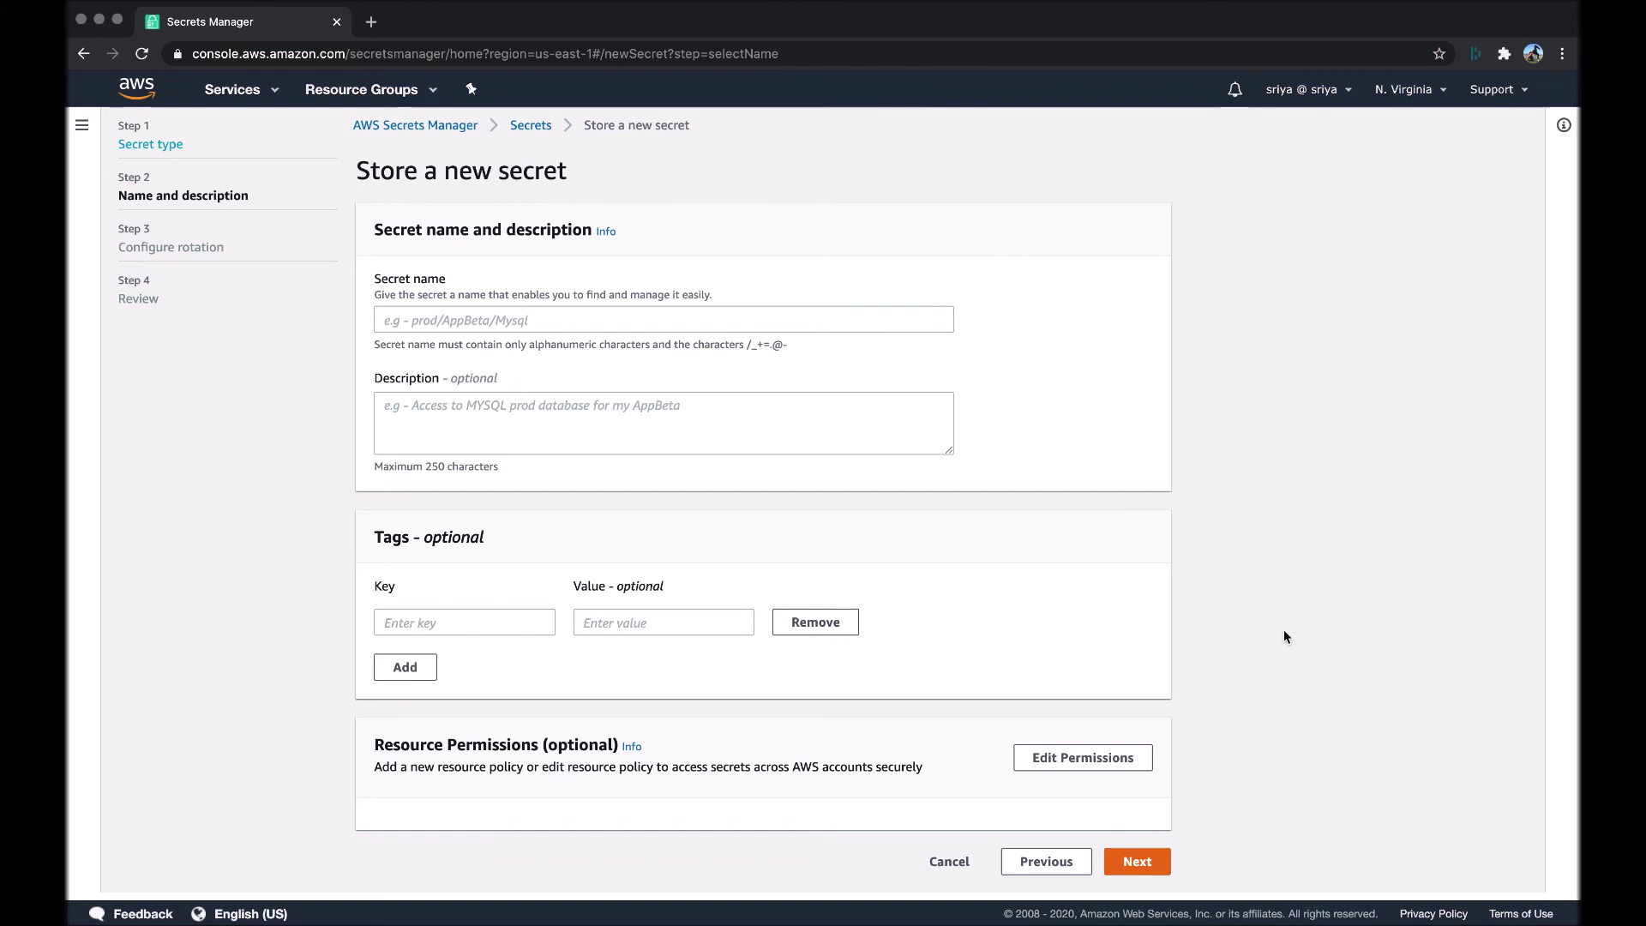
Name the secret My_RDS_Secret, describe it as "This grants access to my RDS Database" and continue to the rotation settings.
left_click(860, 320)
type("My_RDS")
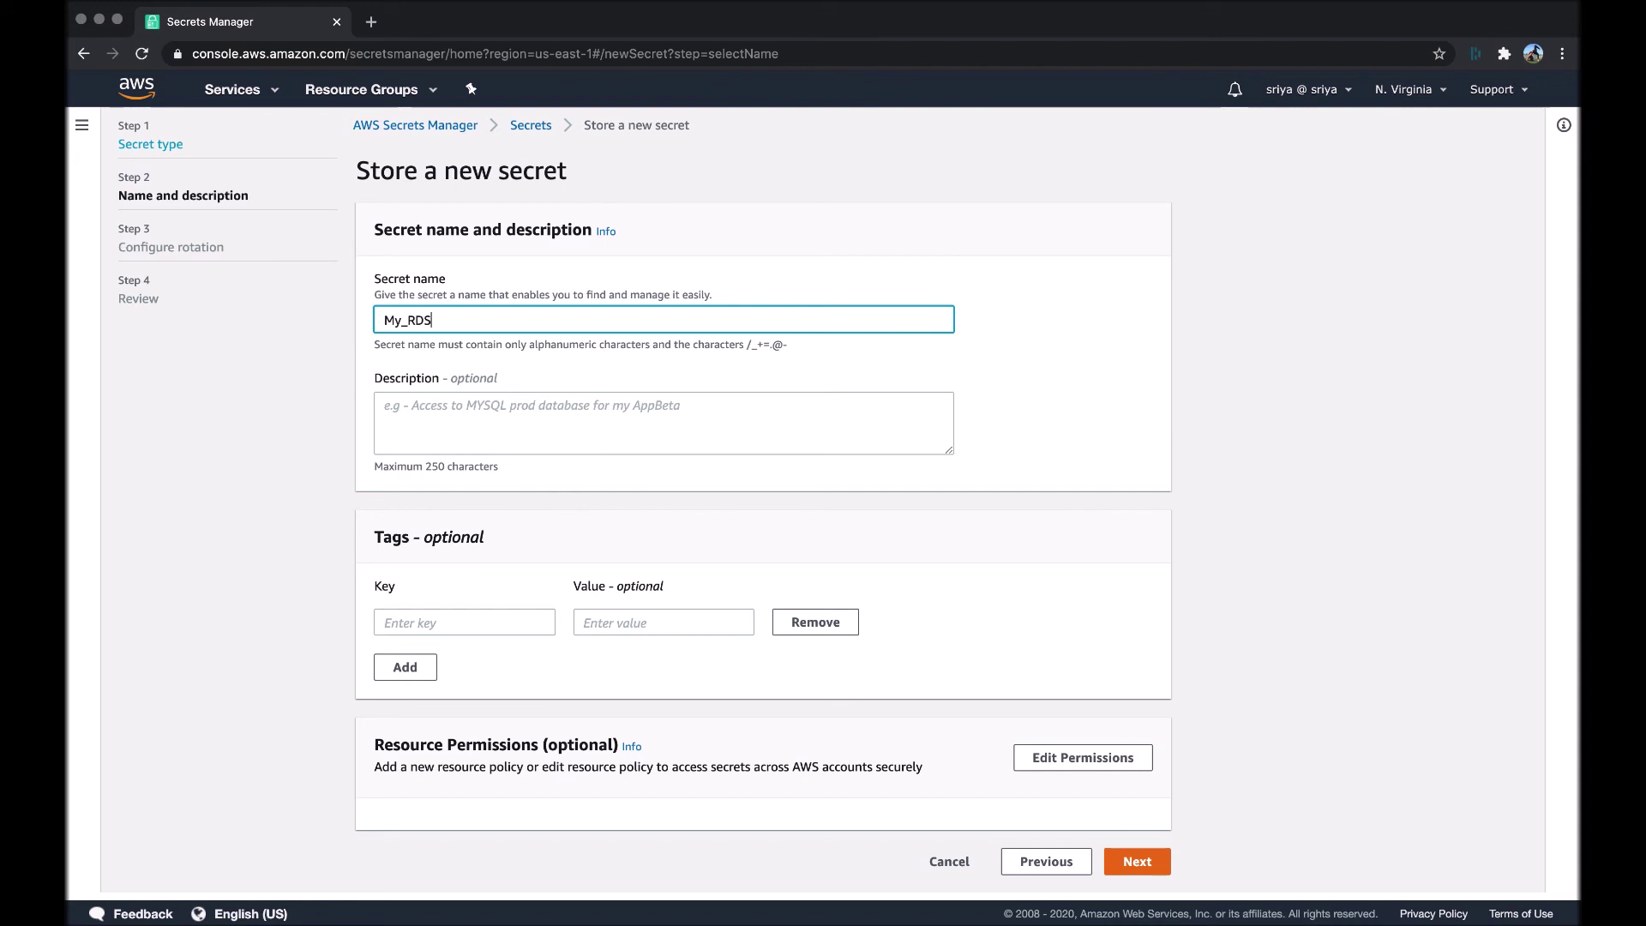
type("_Secret")
left_click(780, 410)
type("This grants")
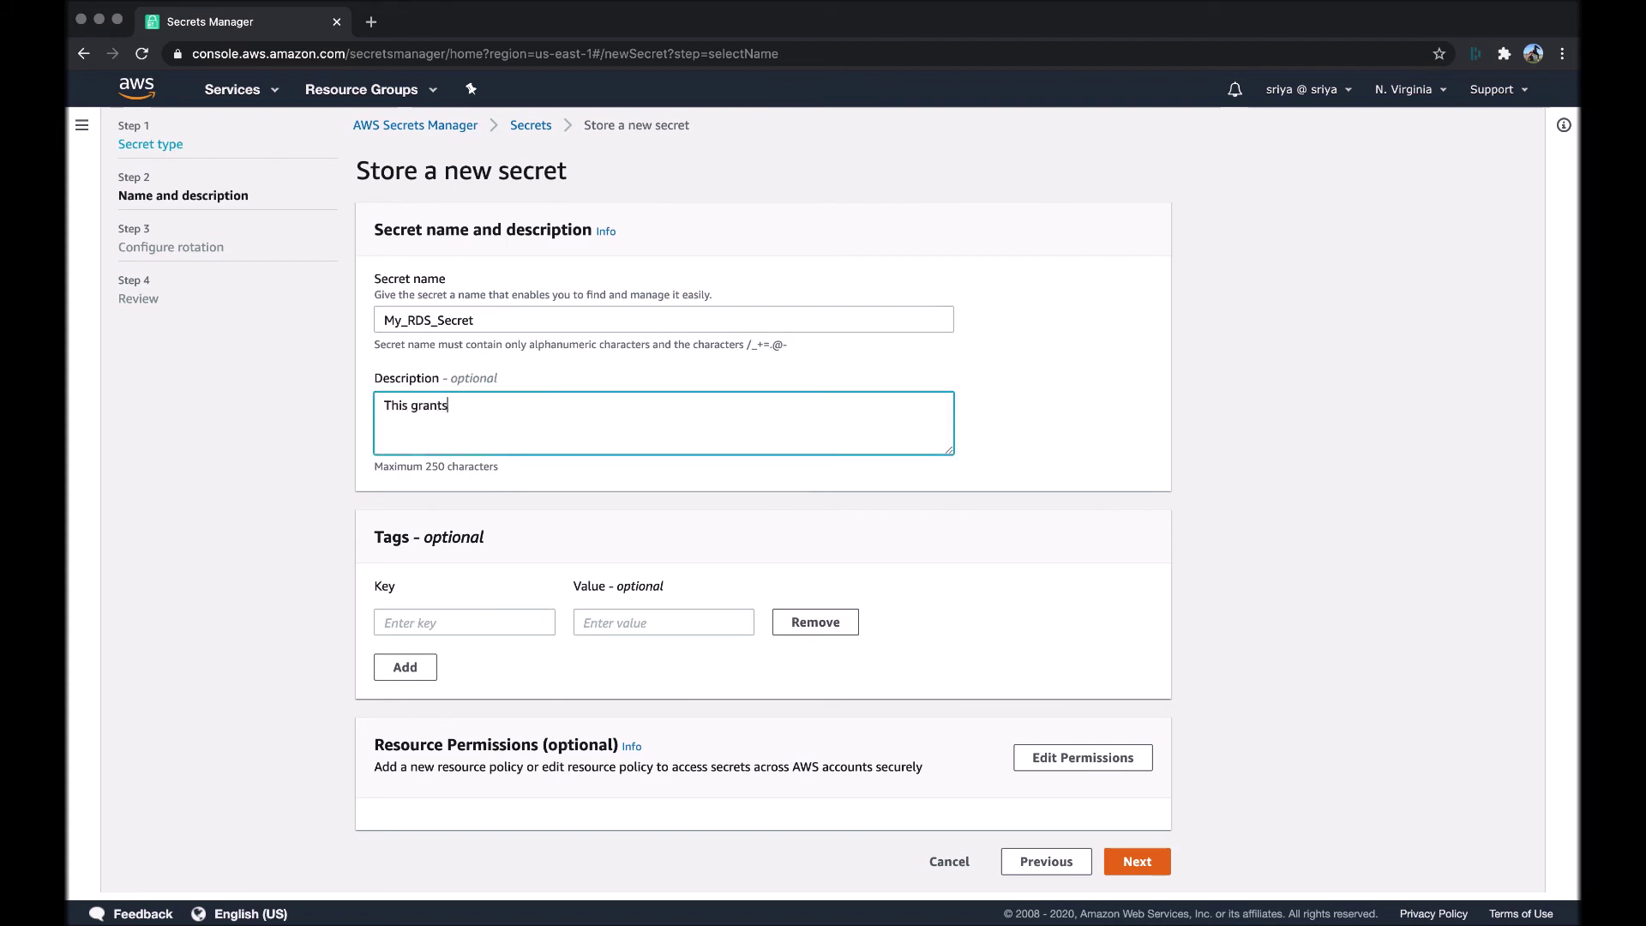
type(" access to my RDS Database")
left_click(1146, 871)
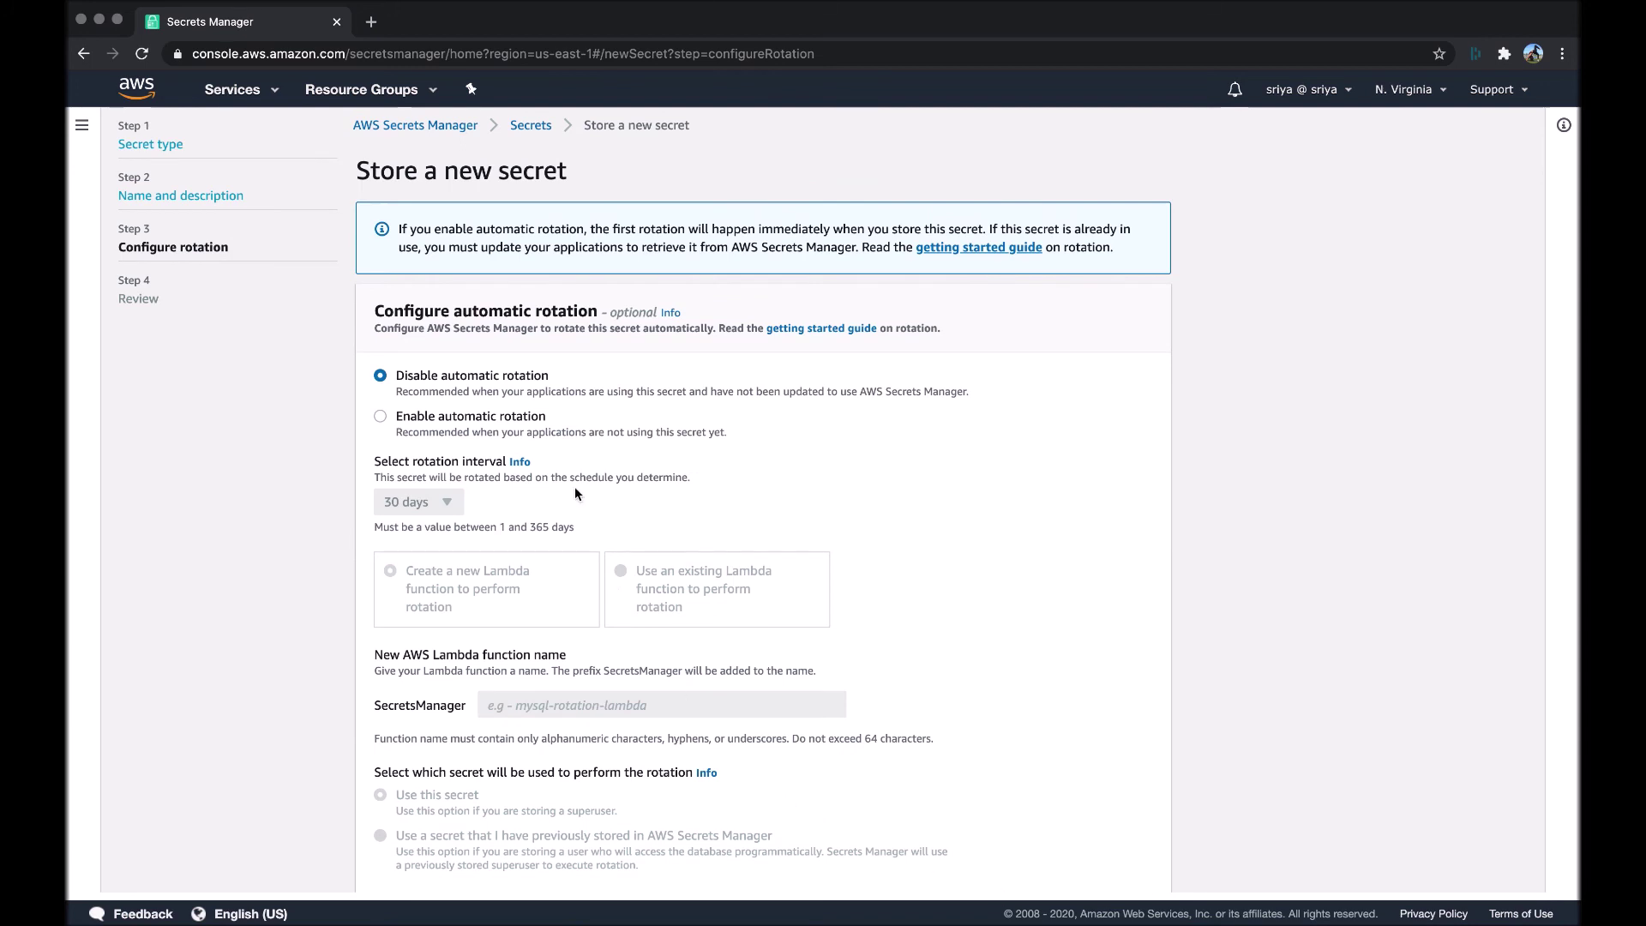
Enable automatic rotation at the 30-day interval, name the new Lambda function My_RDS_Rotation and proceed to the review.
left_click(515, 413)
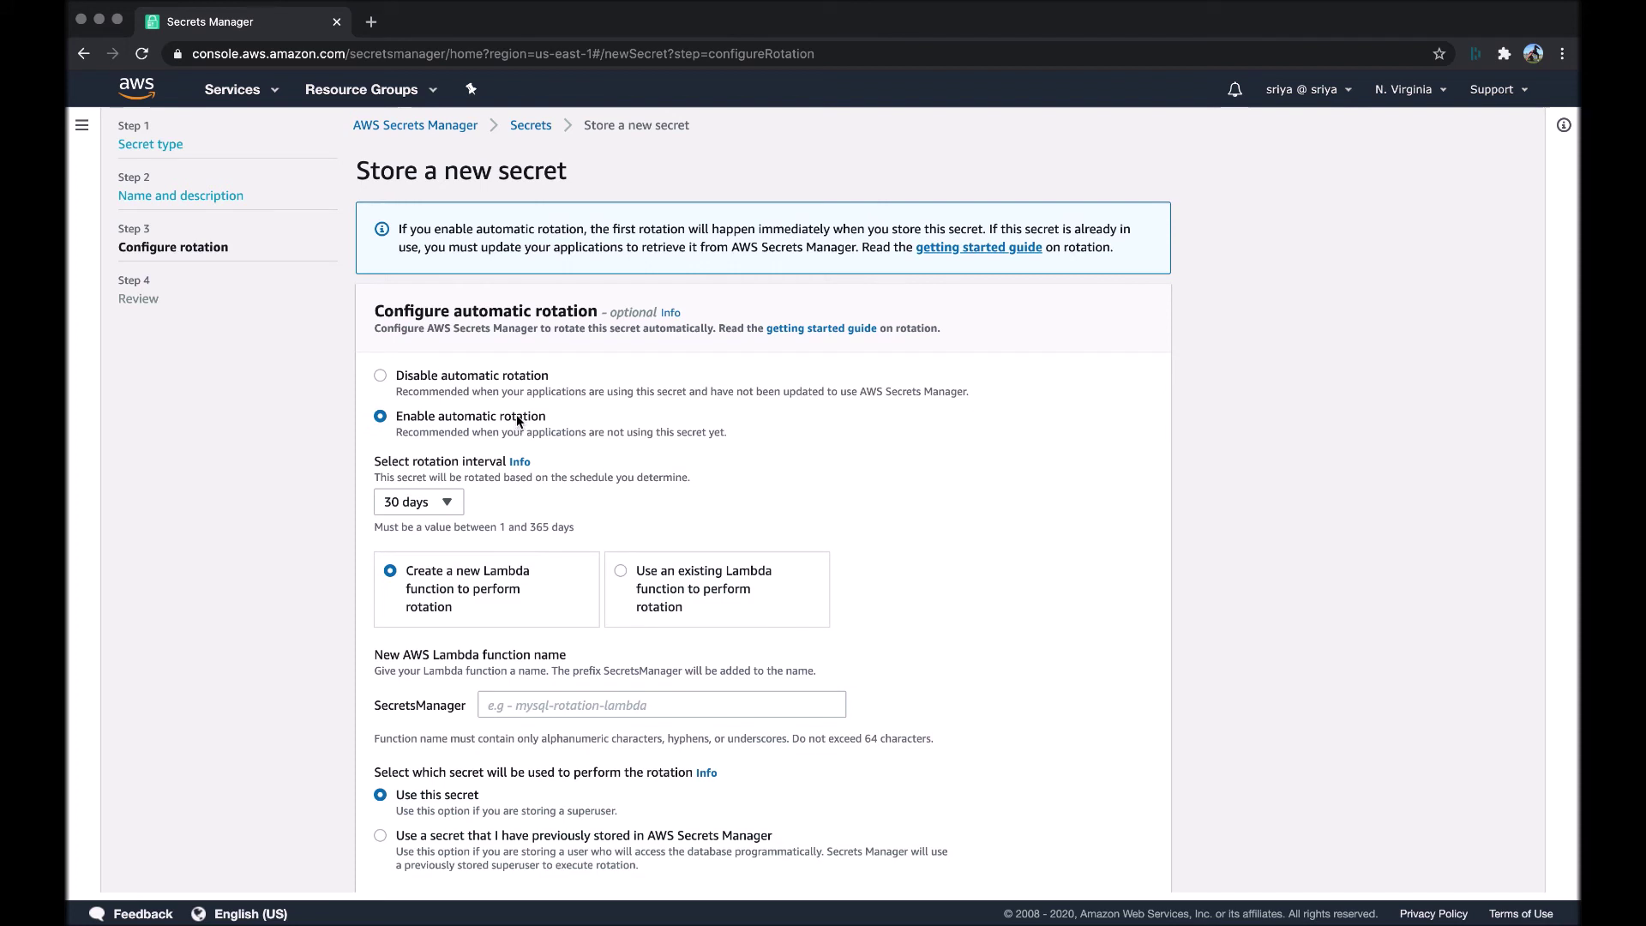
left_click(577, 709)
type("M")
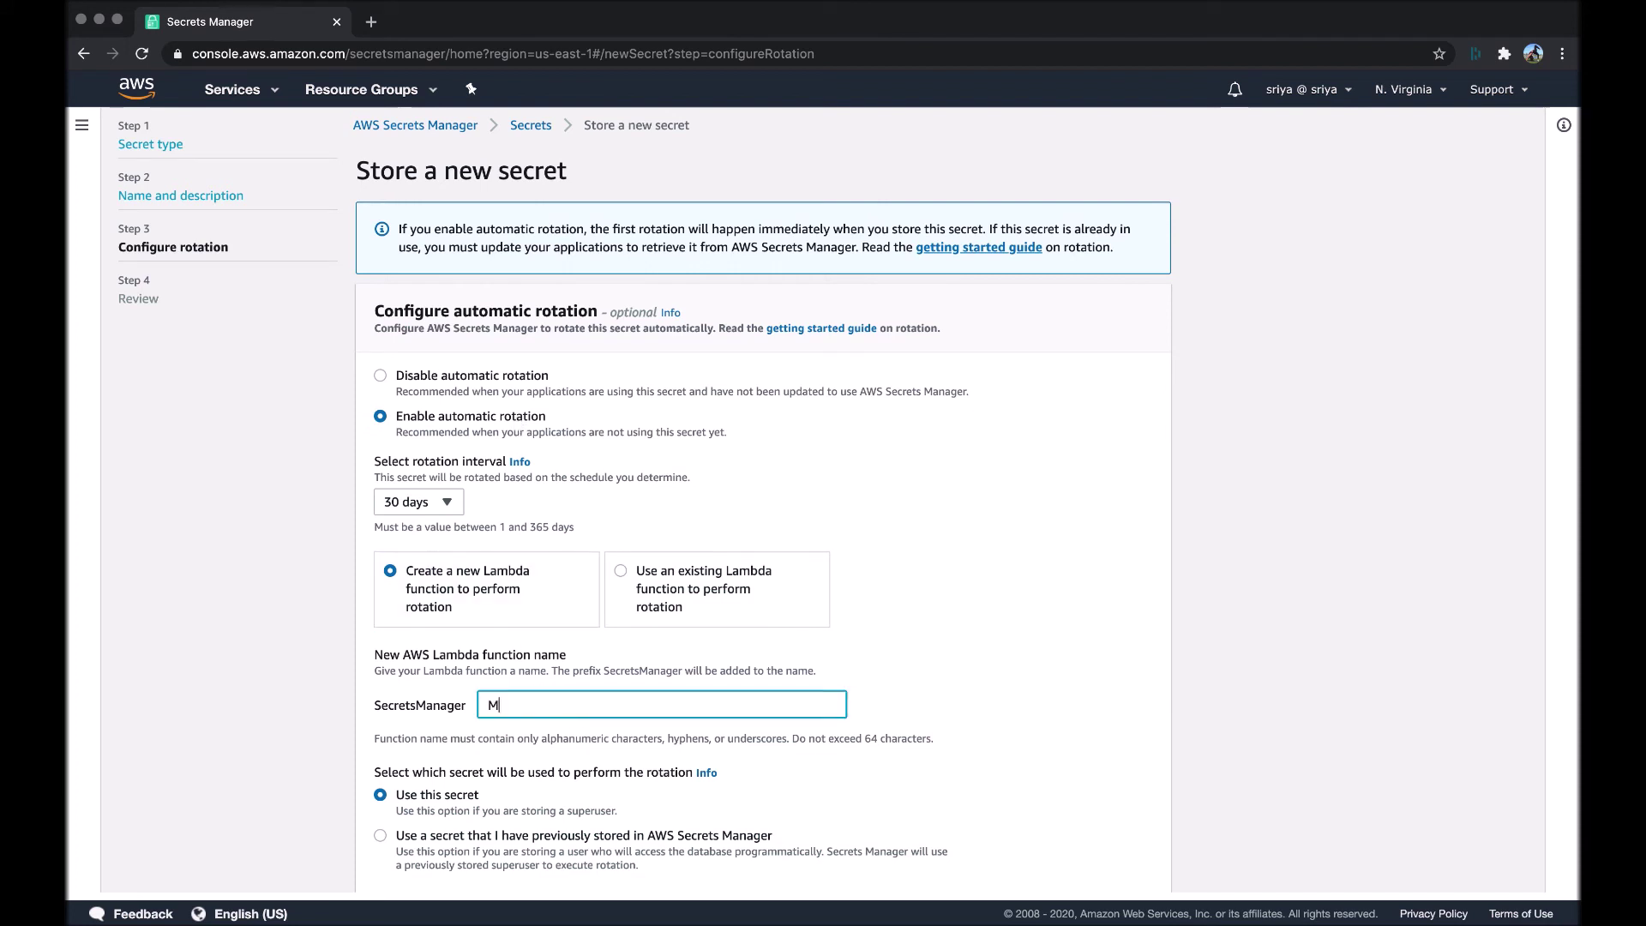
type("y_RDS_Rotation")
scroll(955, 713, "down", 2)
left_click(1119, 857)
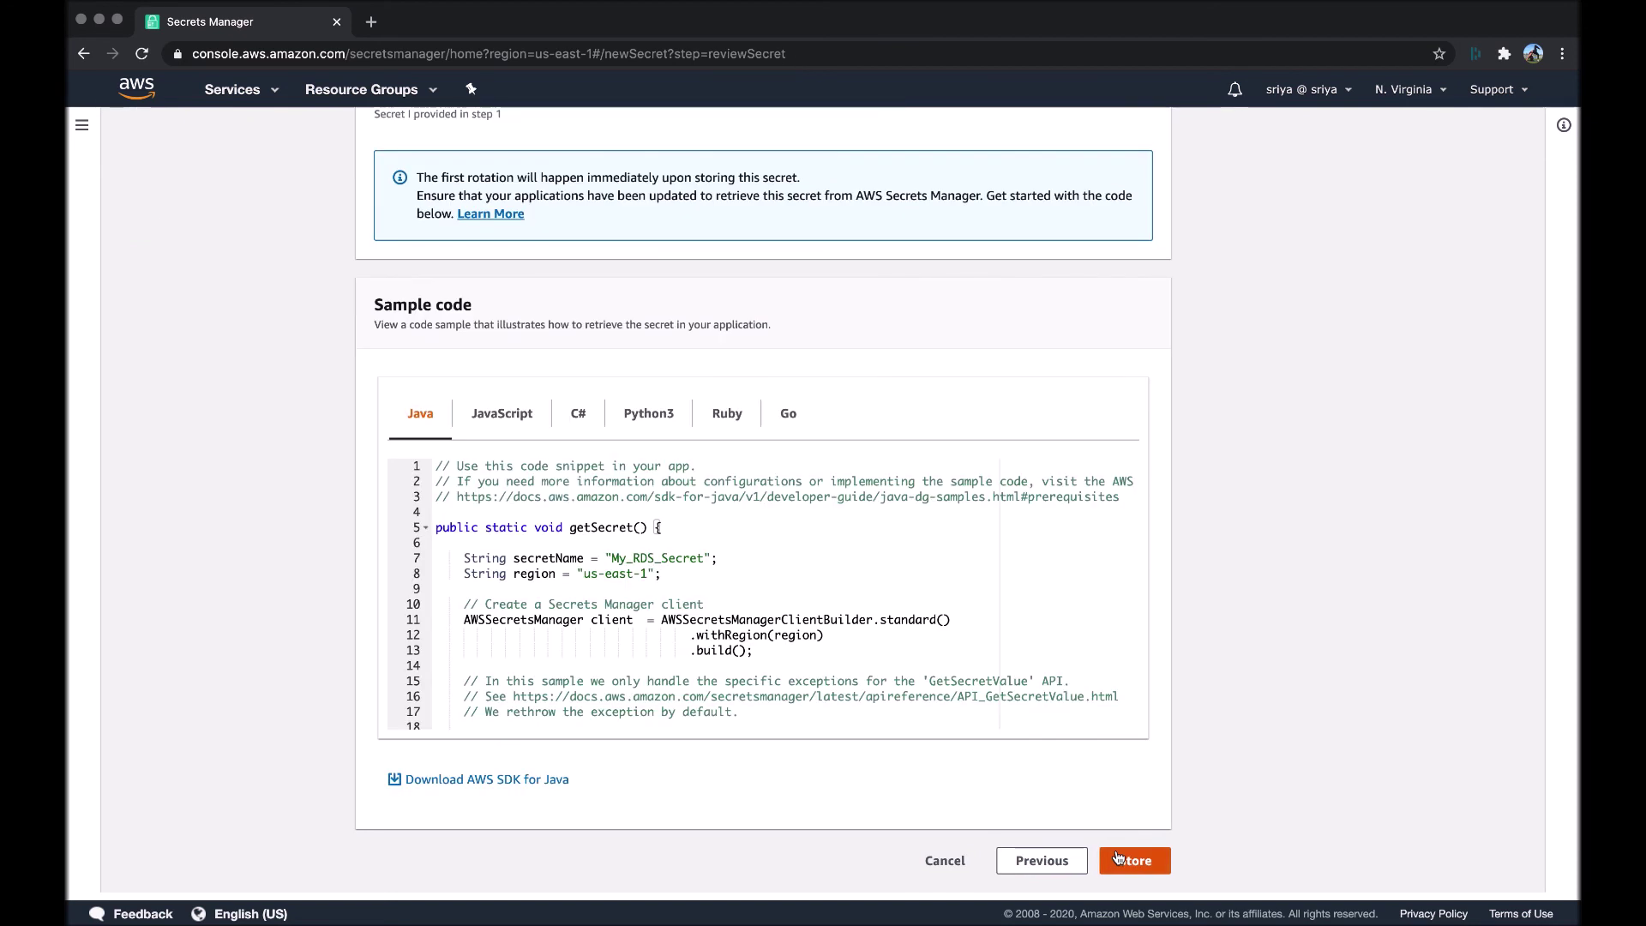
Review the secret's settings and the Java sample code, and store the secret.
scroll(855, 515, "up", 3)
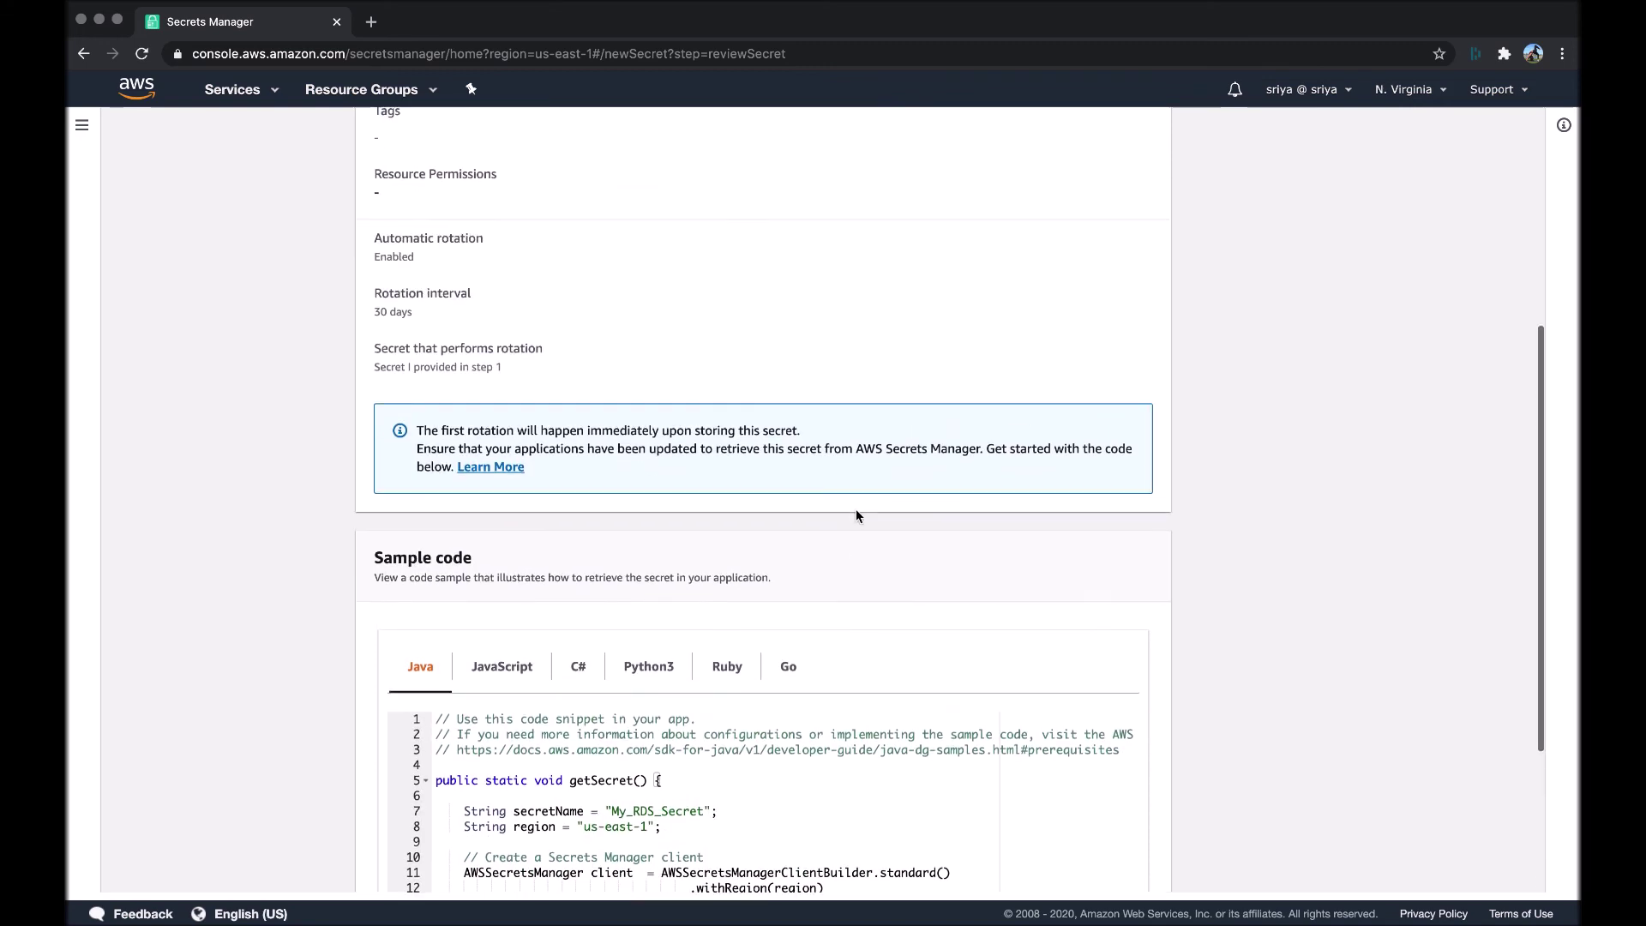
scroll(856, 515, "up", 5)
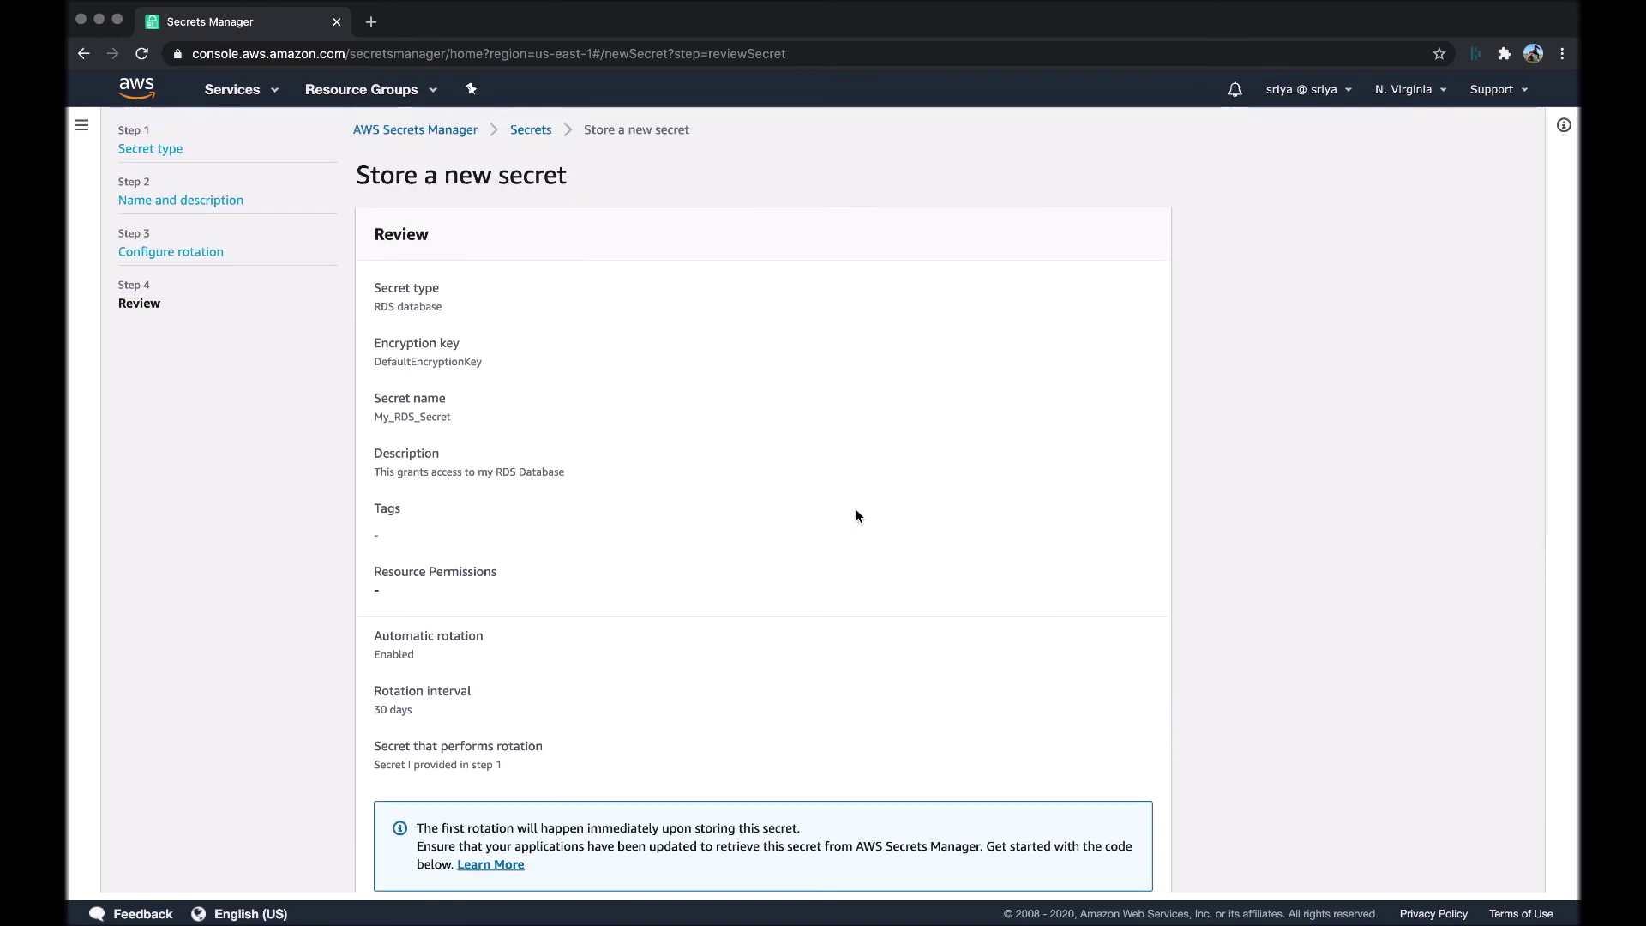
scroll(856, 515, "down", 6)
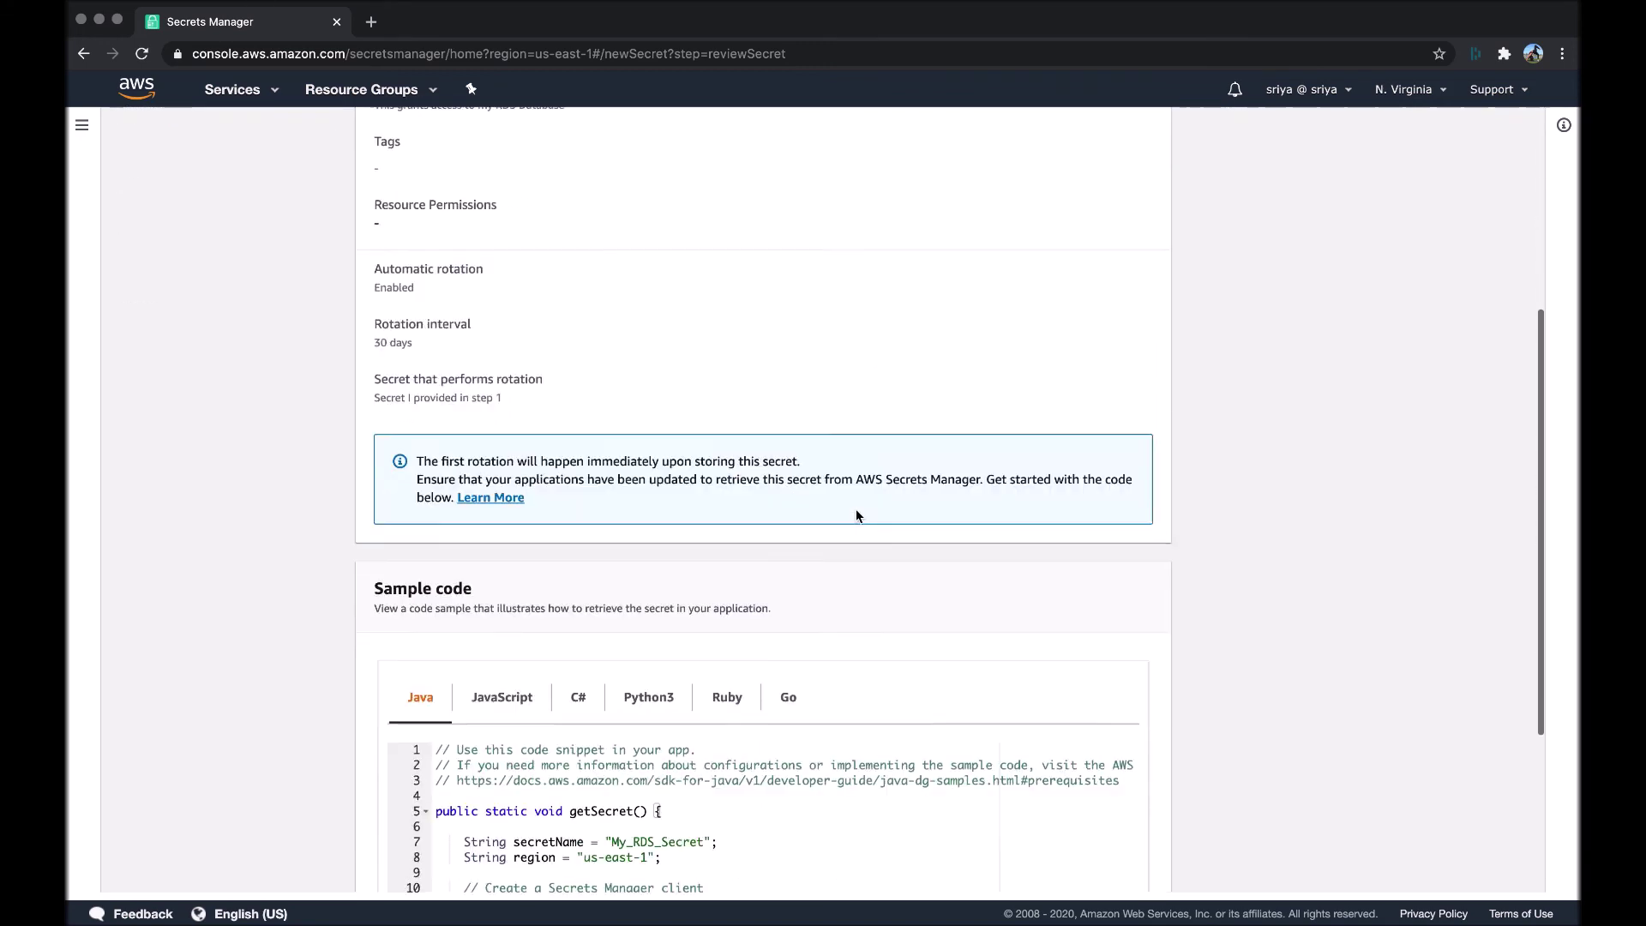
scroll(855, 507, "down", 1)
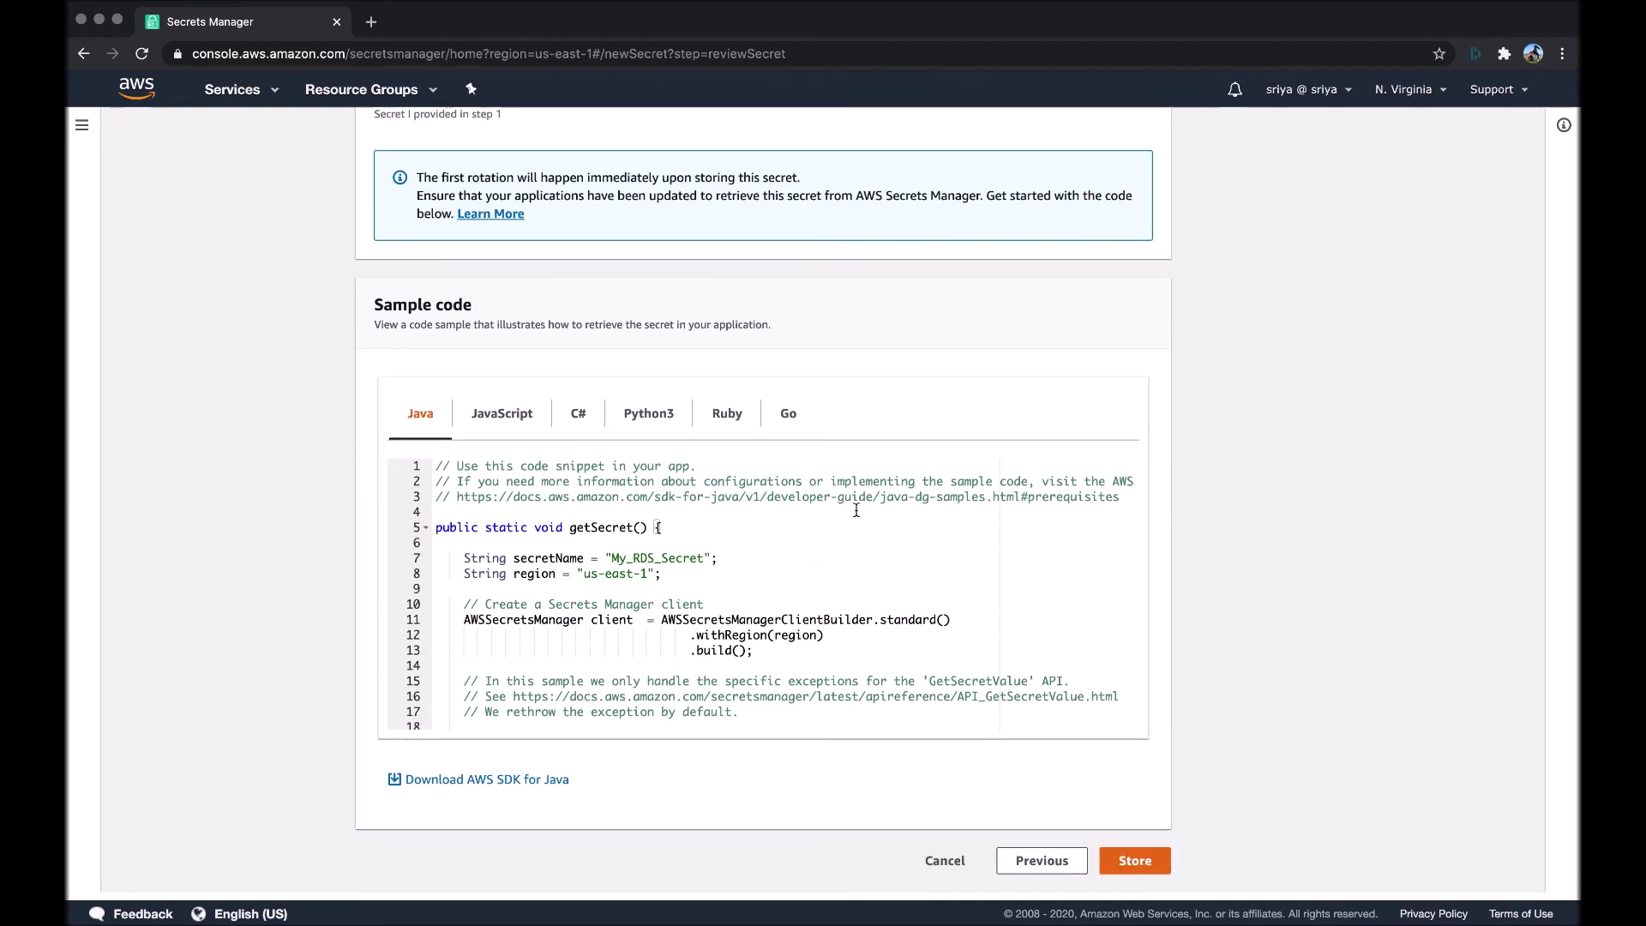
scroll(856, 510, "down", 8)
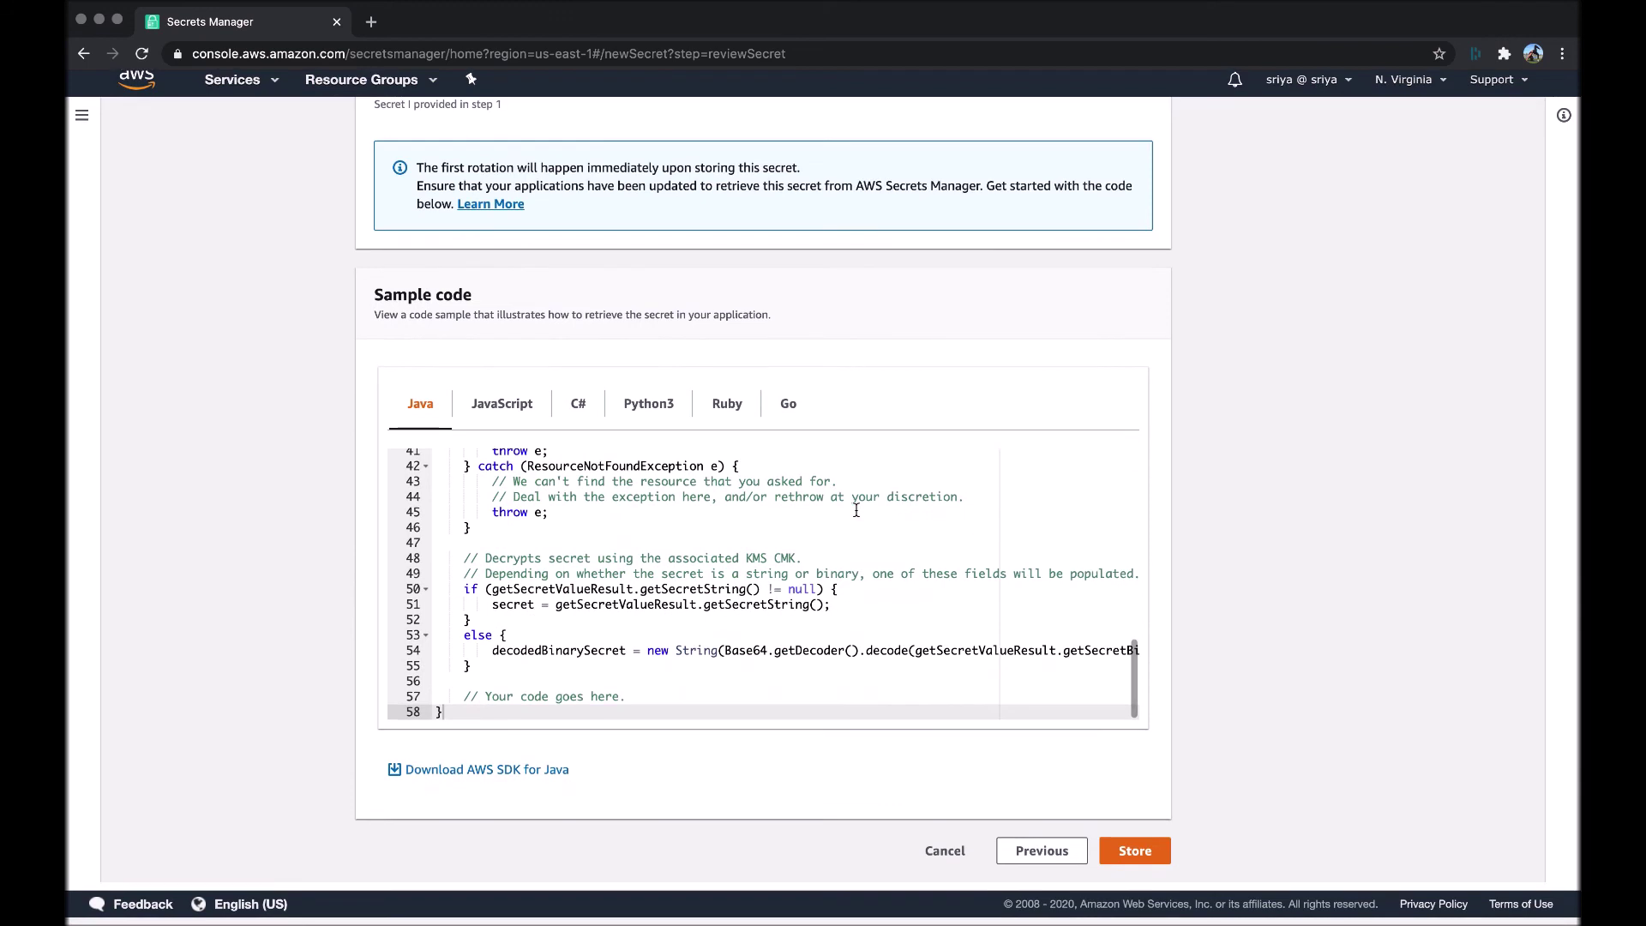
left_click(1123, 851)
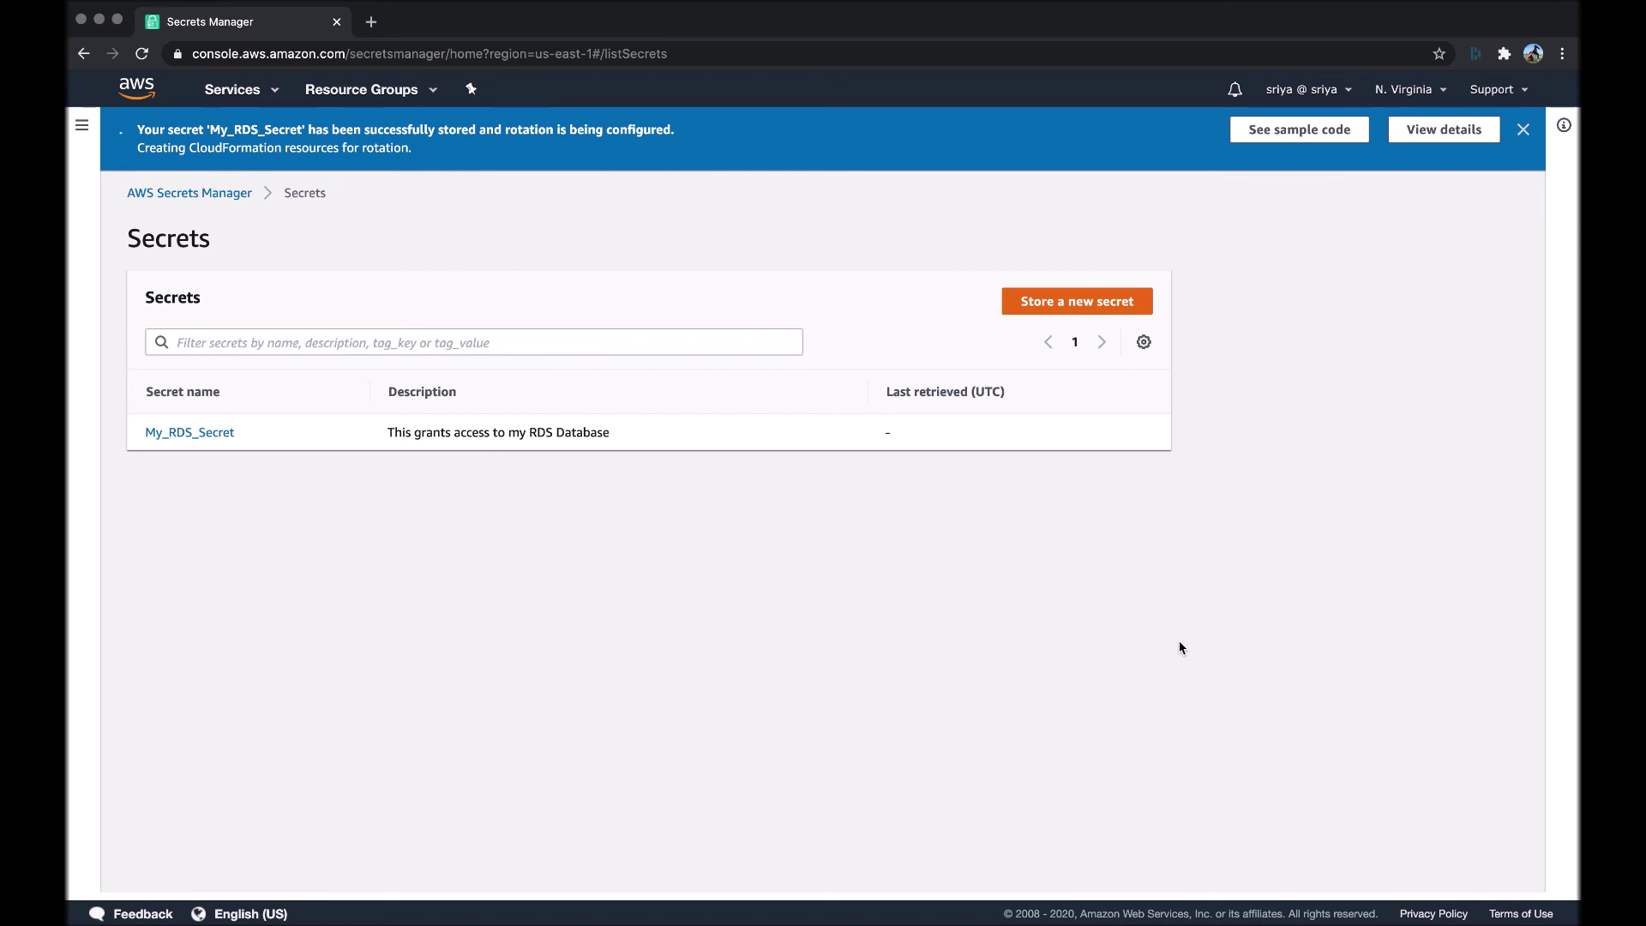
Open the details of My_RDS_Secret, retrieve its secret value and examine the key/value pairs and rotation configuration.
left_click(225, 438)
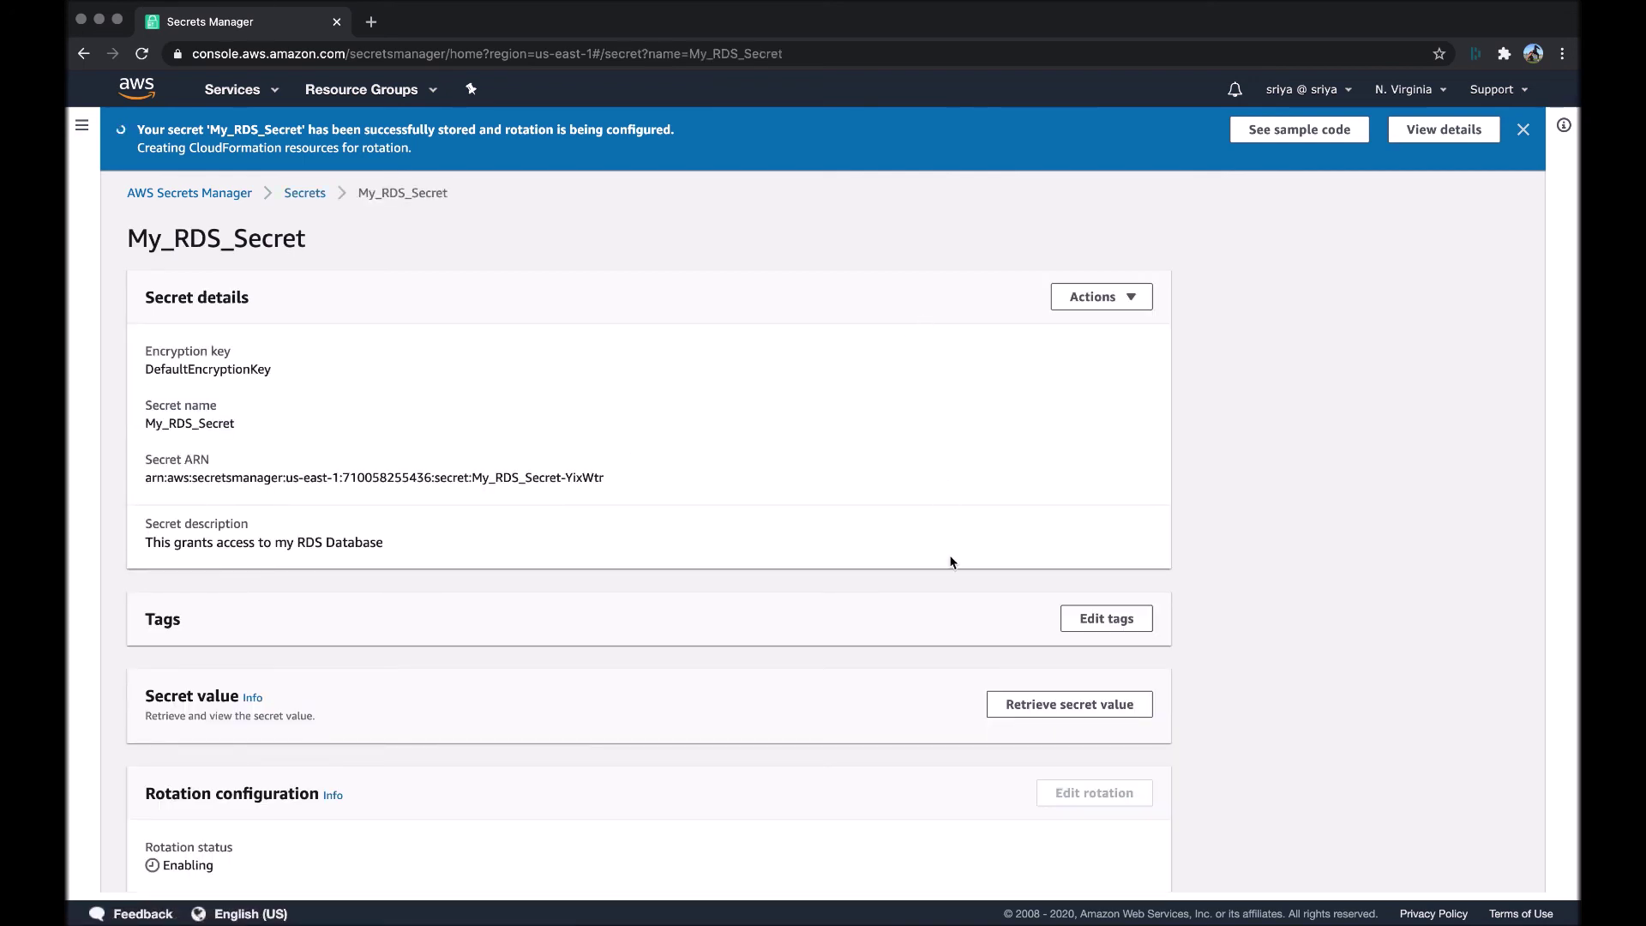
left_click(1012, 713)
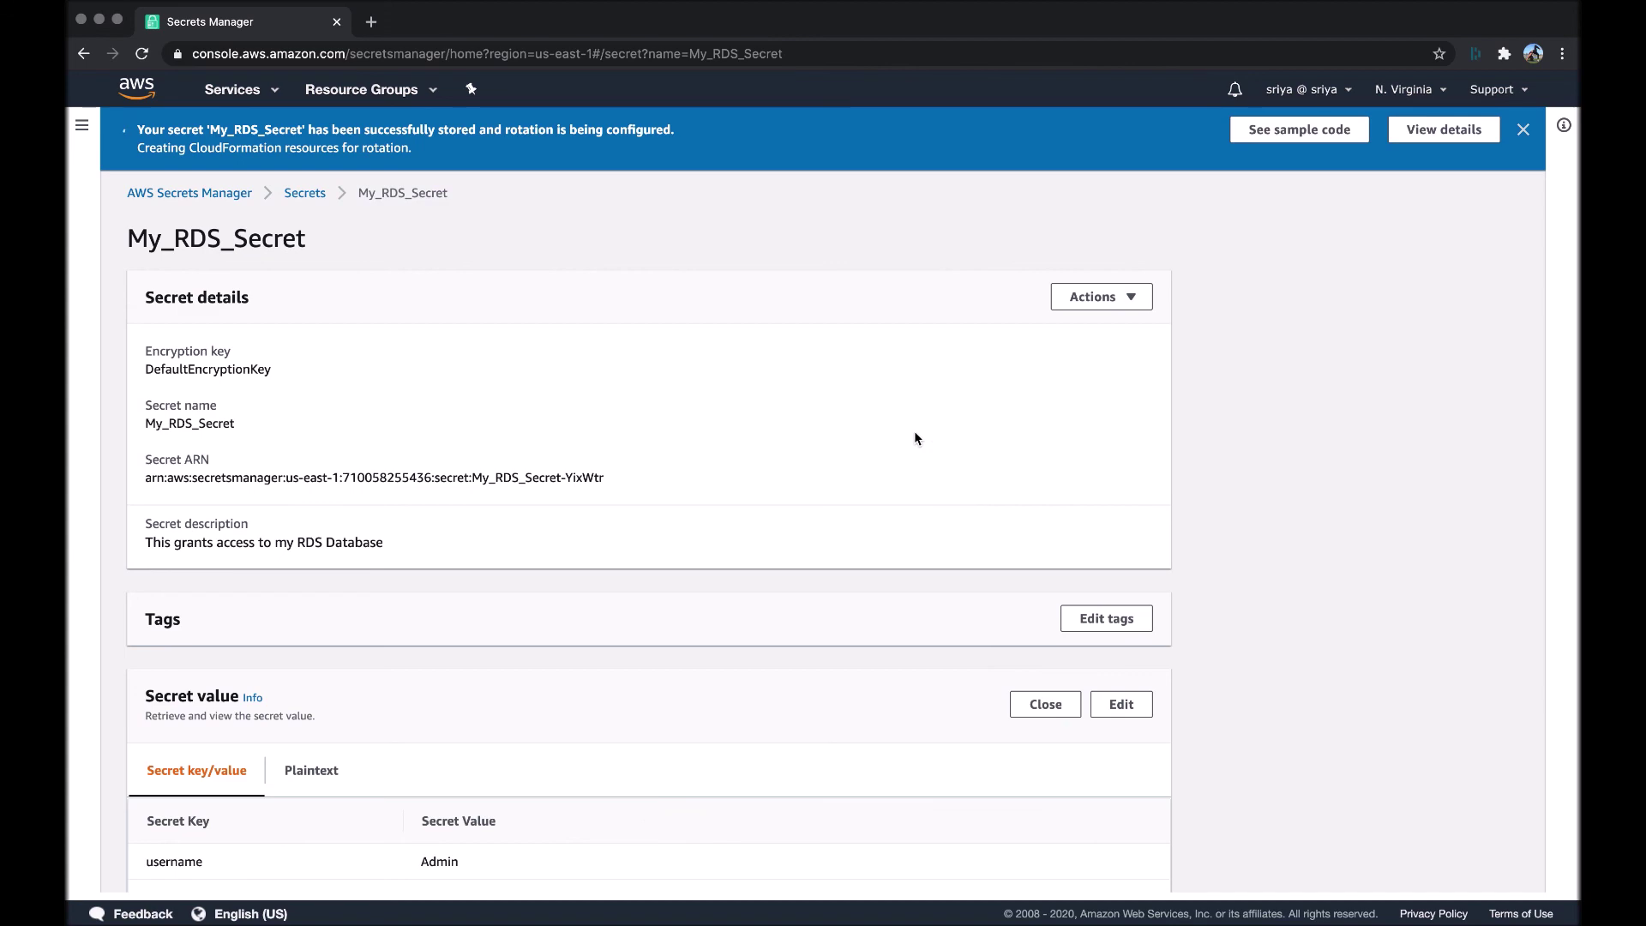
scroll(914, 438, "down", 5)
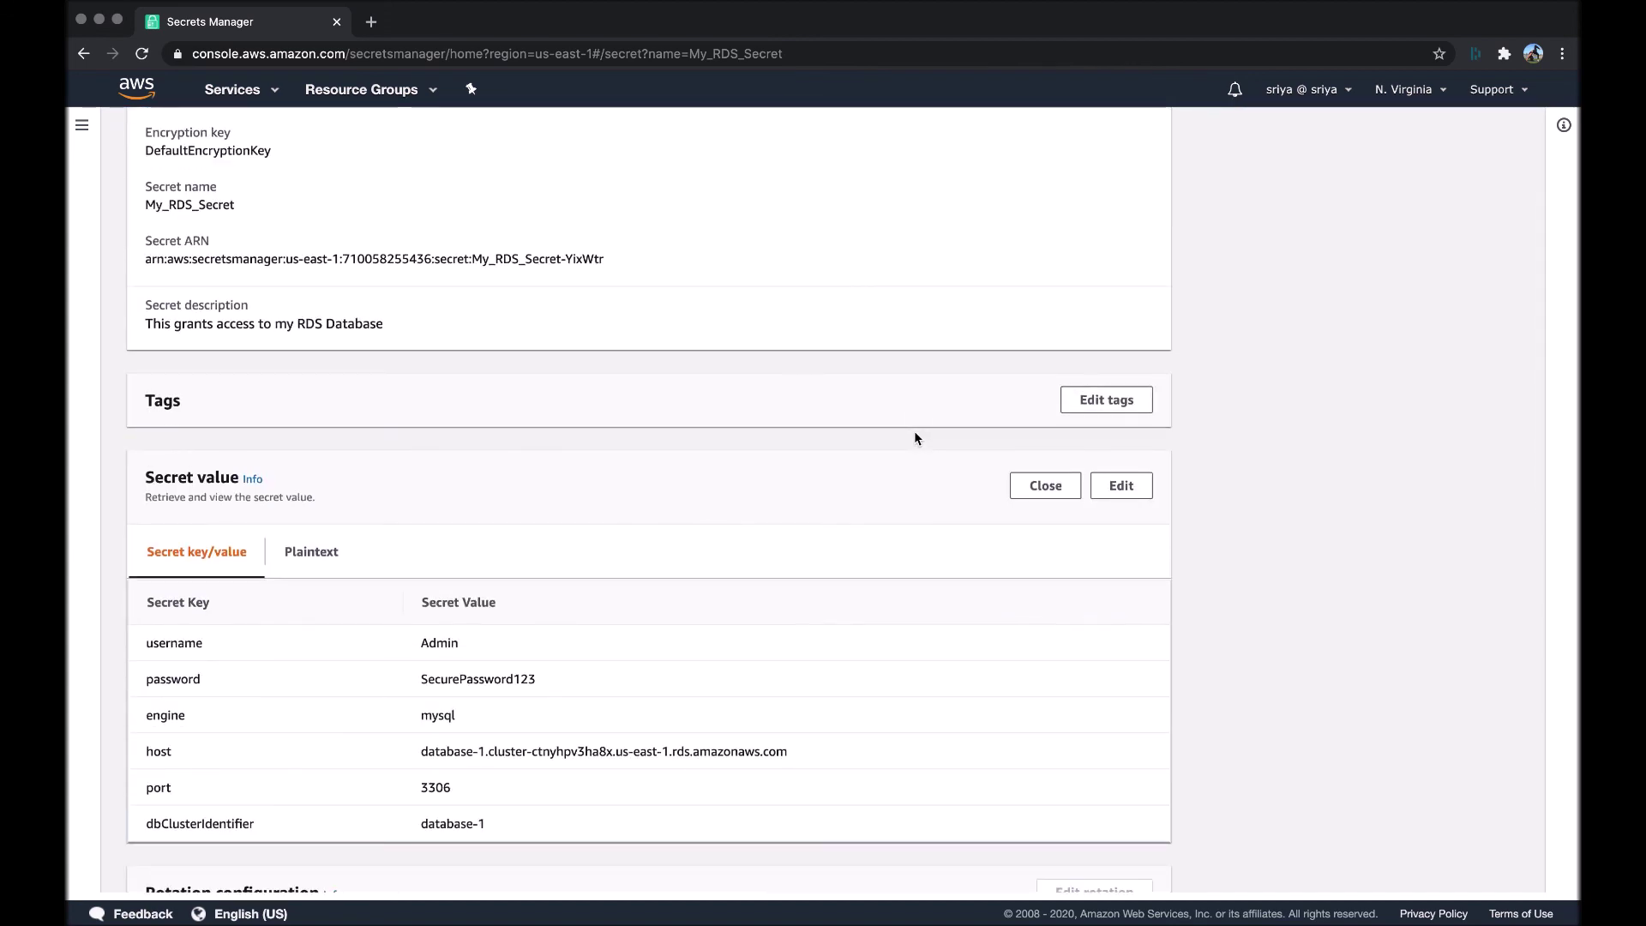
scroll(915, 438, "down", 10)
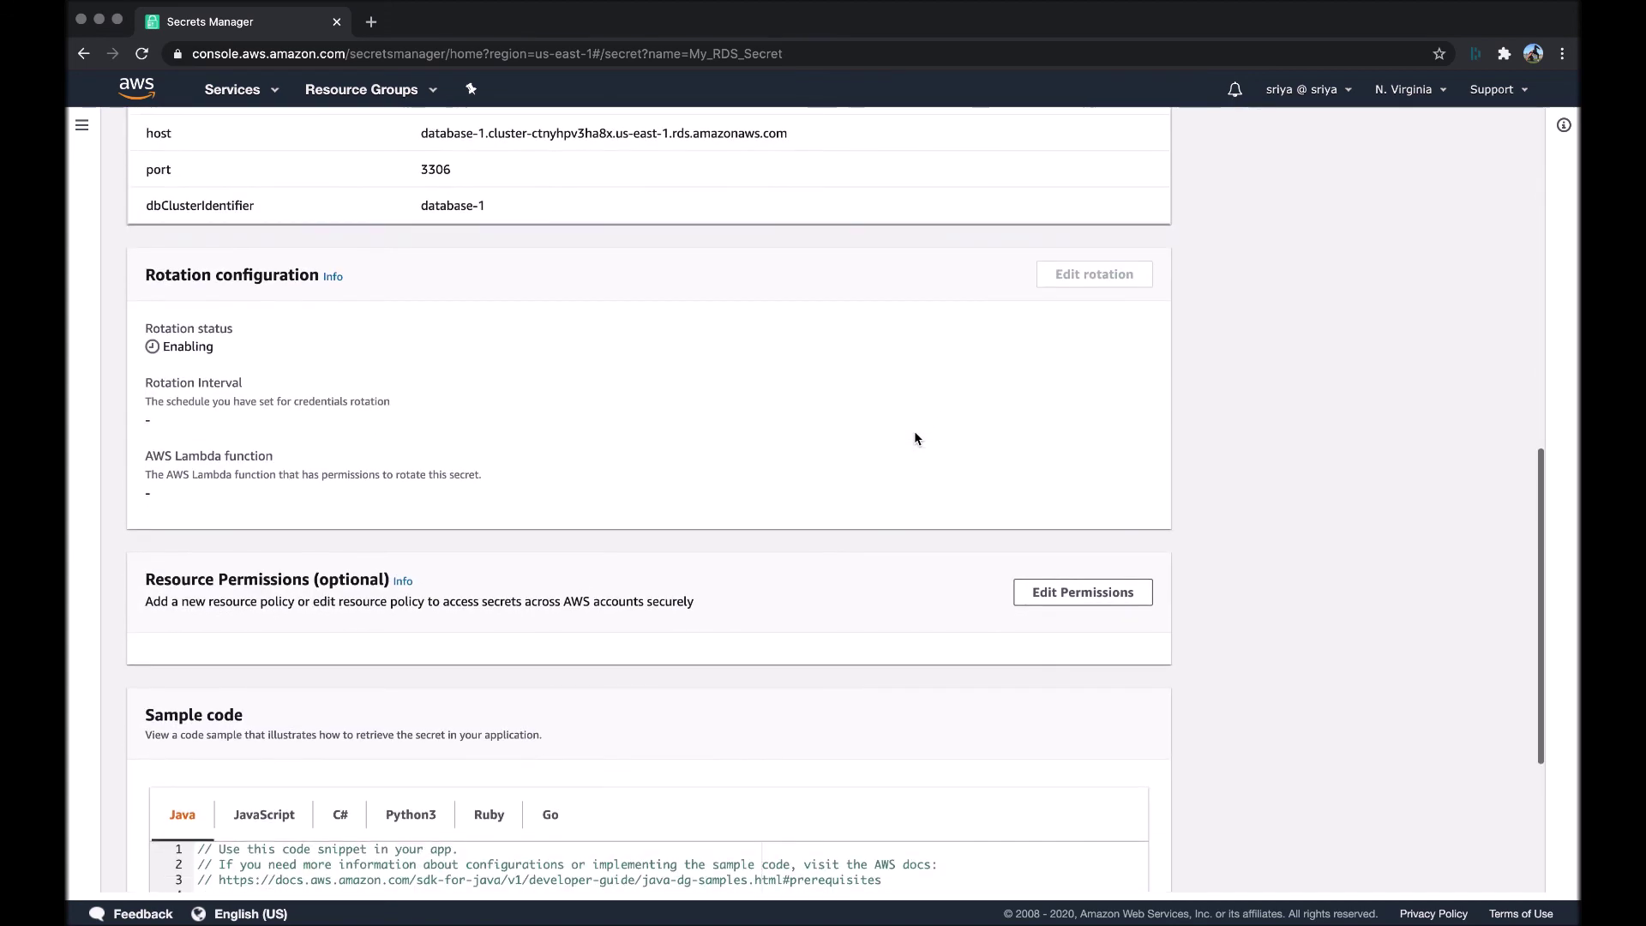